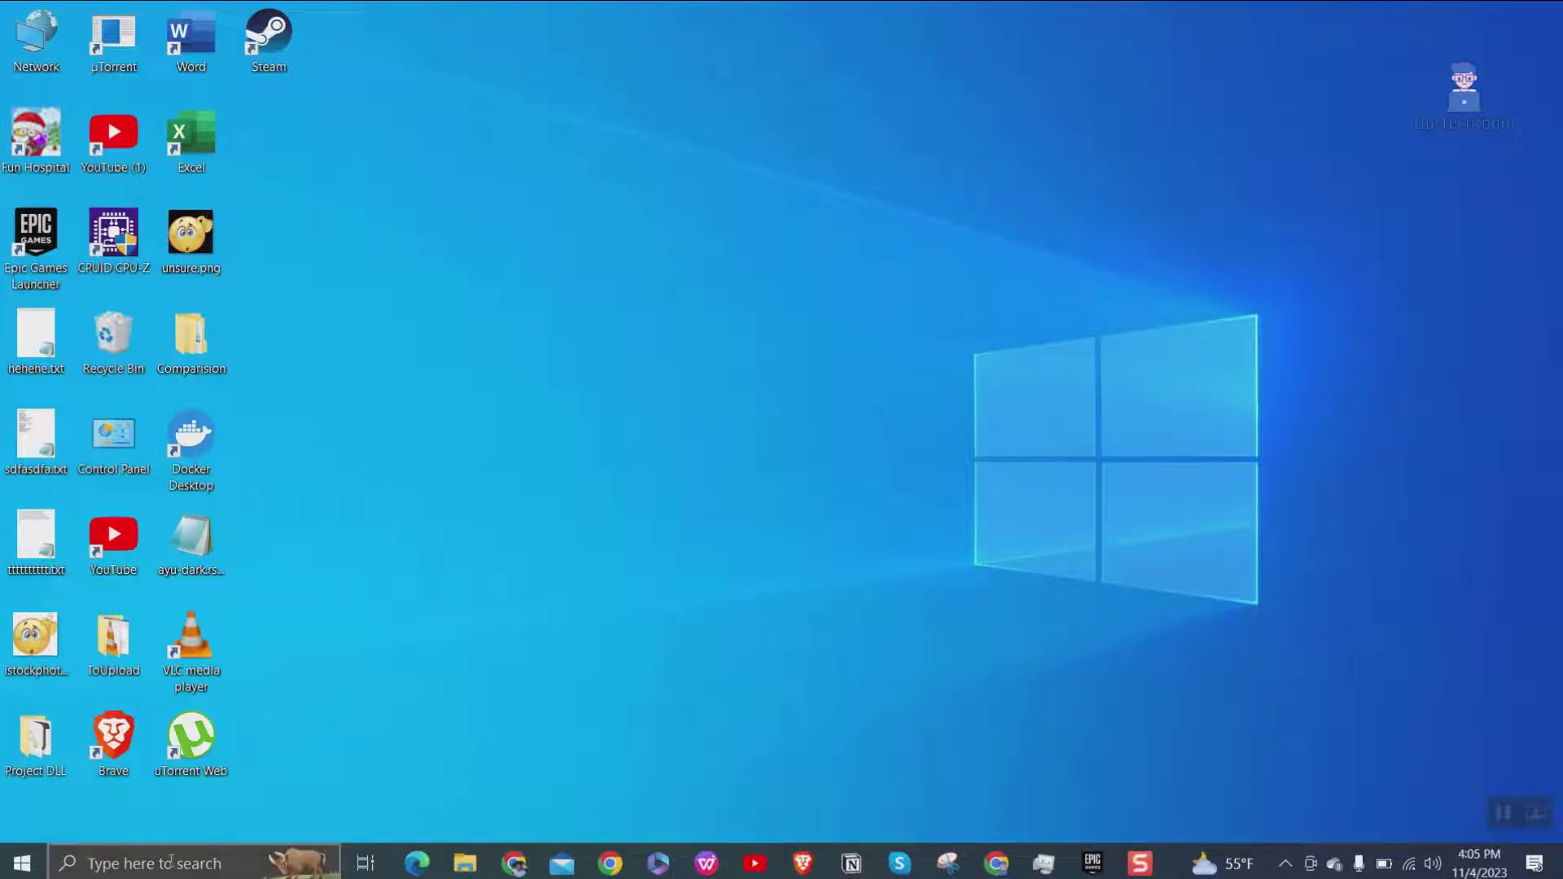
- Search Windows for "task manager" and open the Task Manager app
type("task managber")
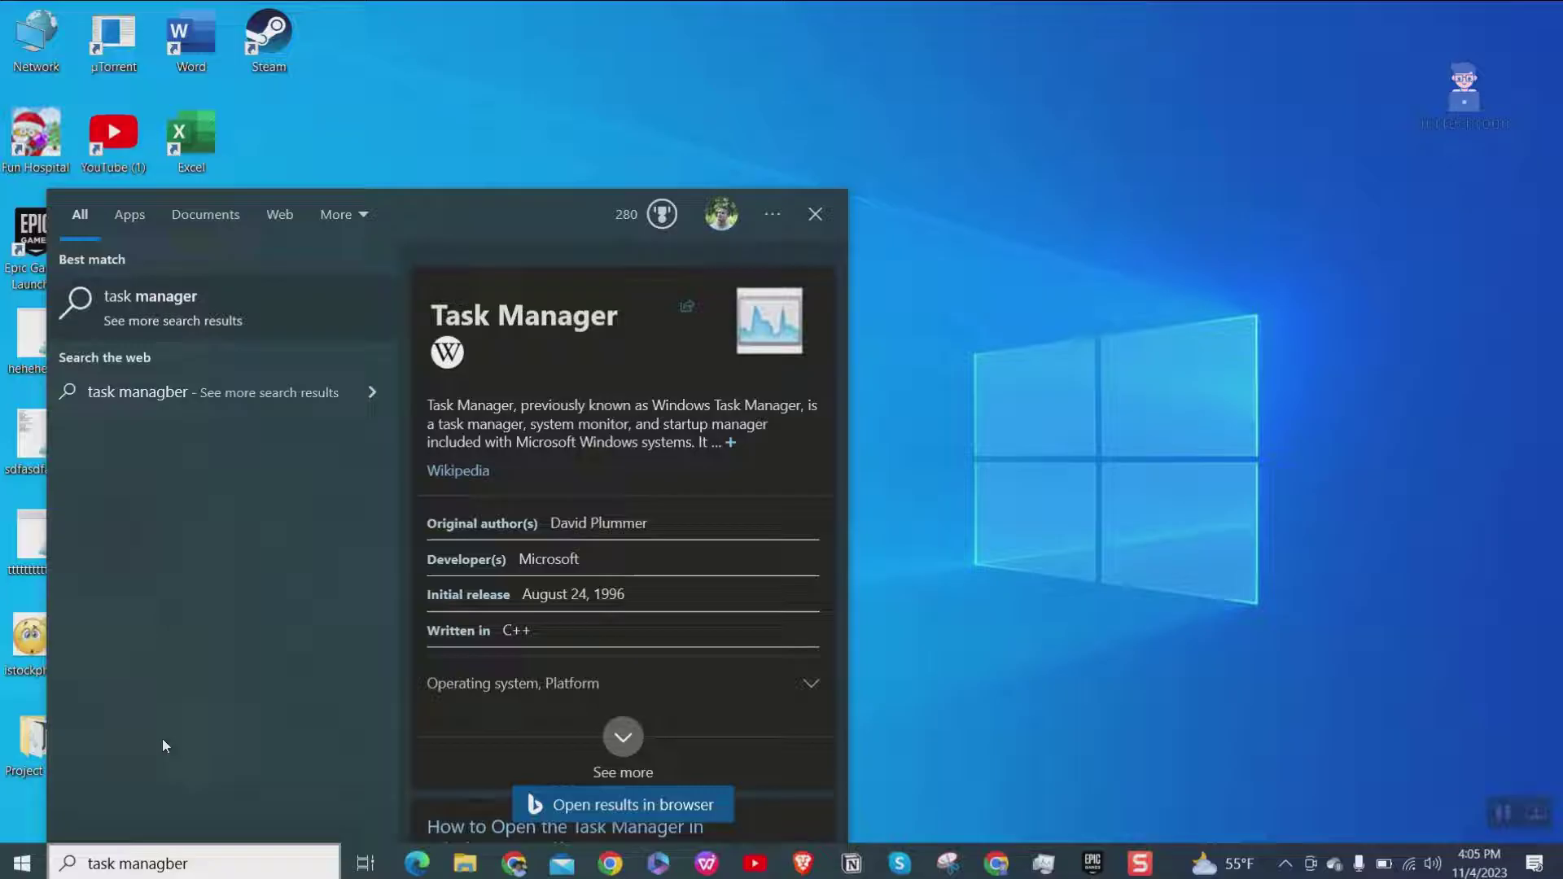
key("BackSpace")
key("BackSpace")
key("BackSpace")
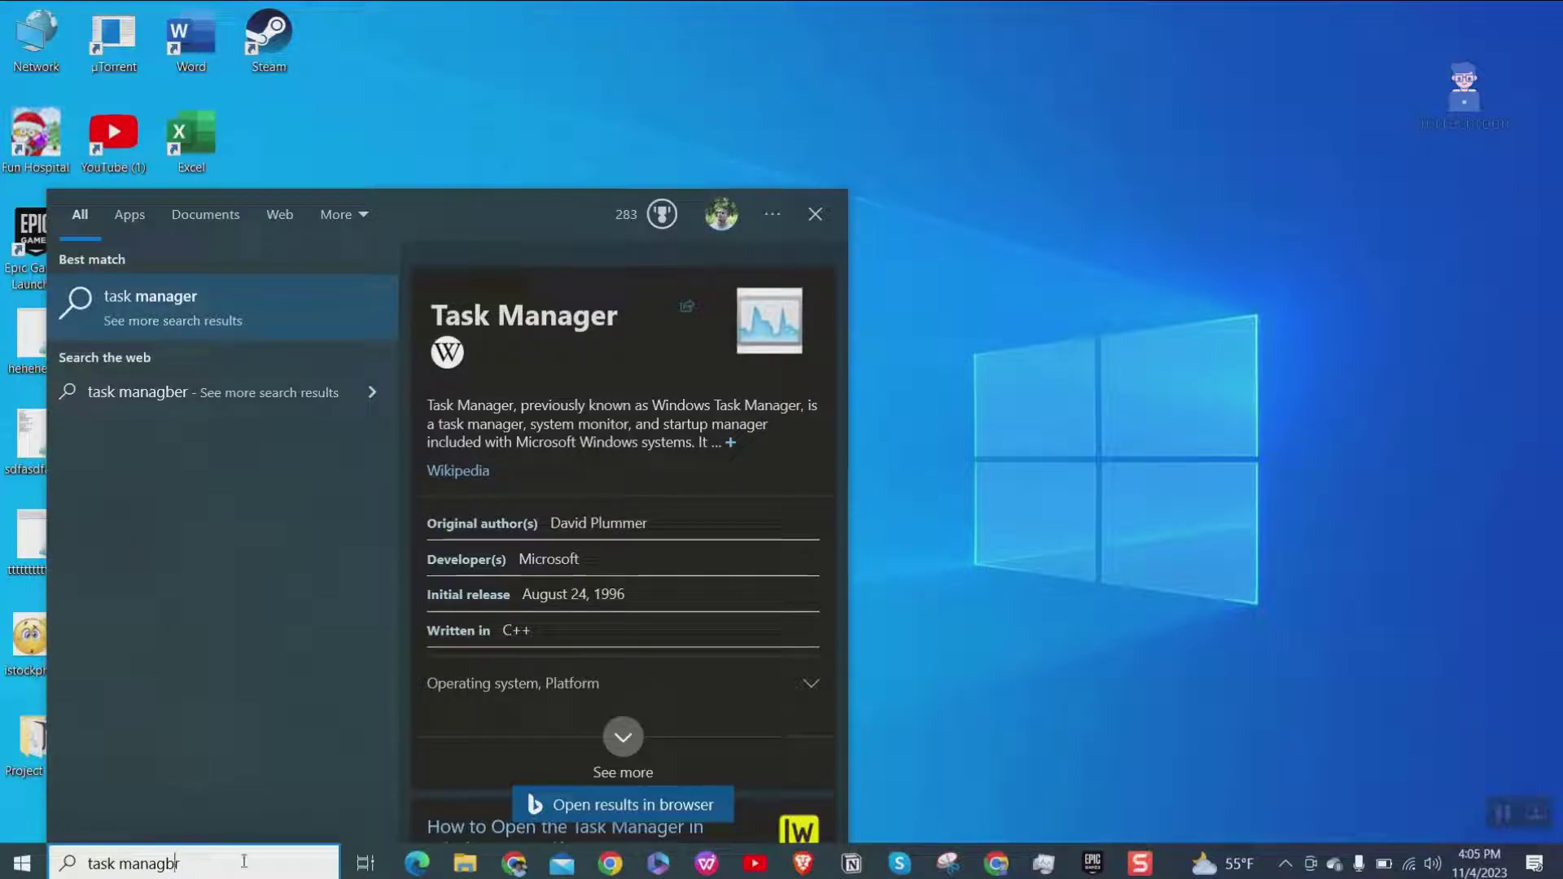
type("er")
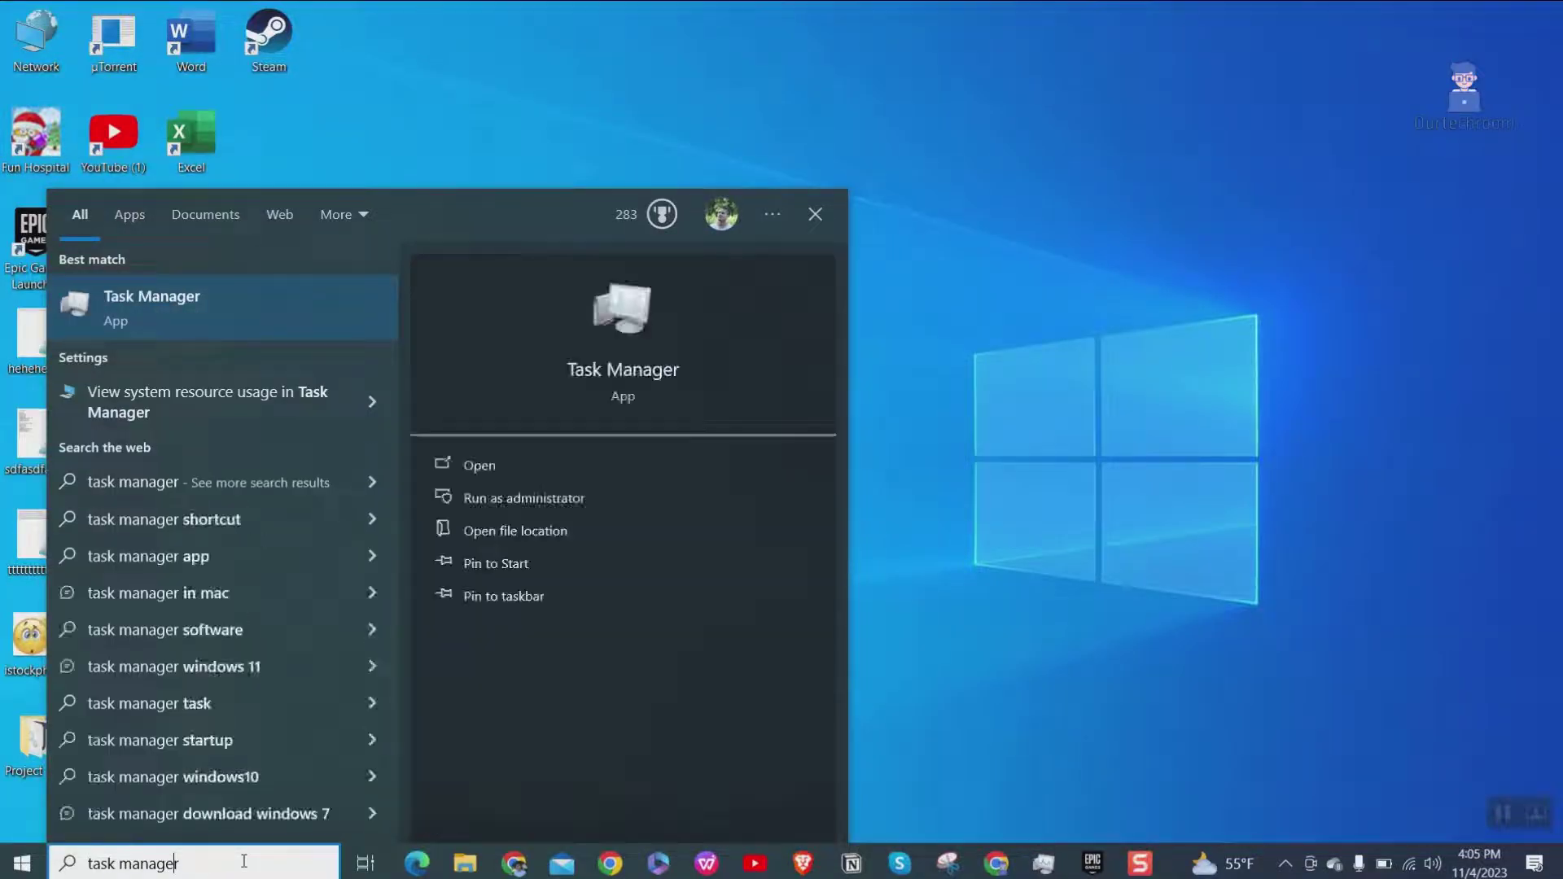
left_click(194, 334)
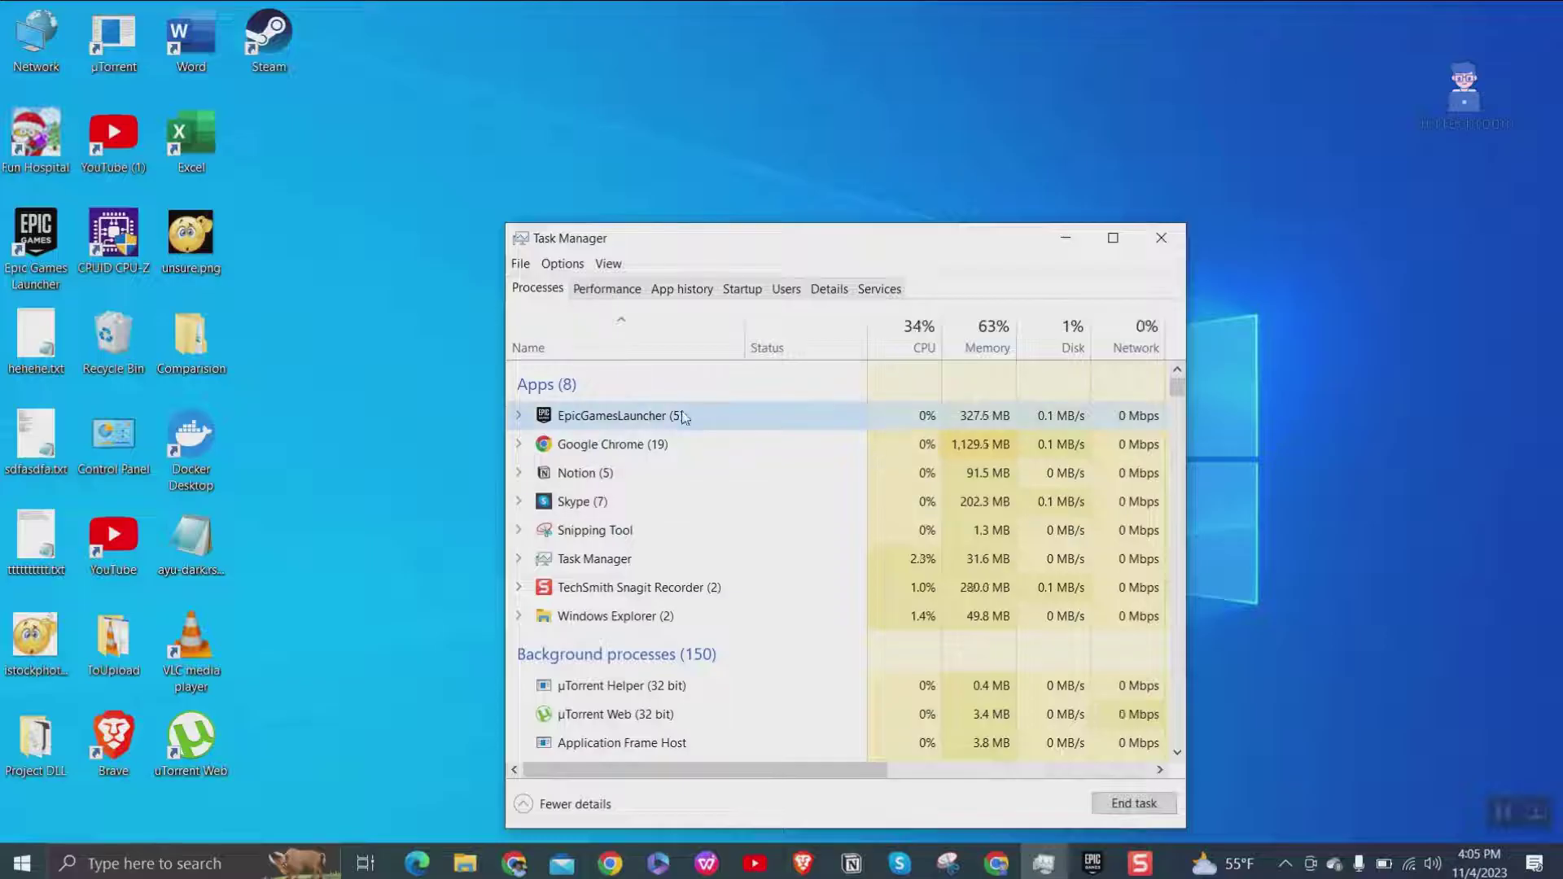
- End the EpicGamesLauncher task and close Task Manager
right_click(714, 418)
left_click(808, 470)
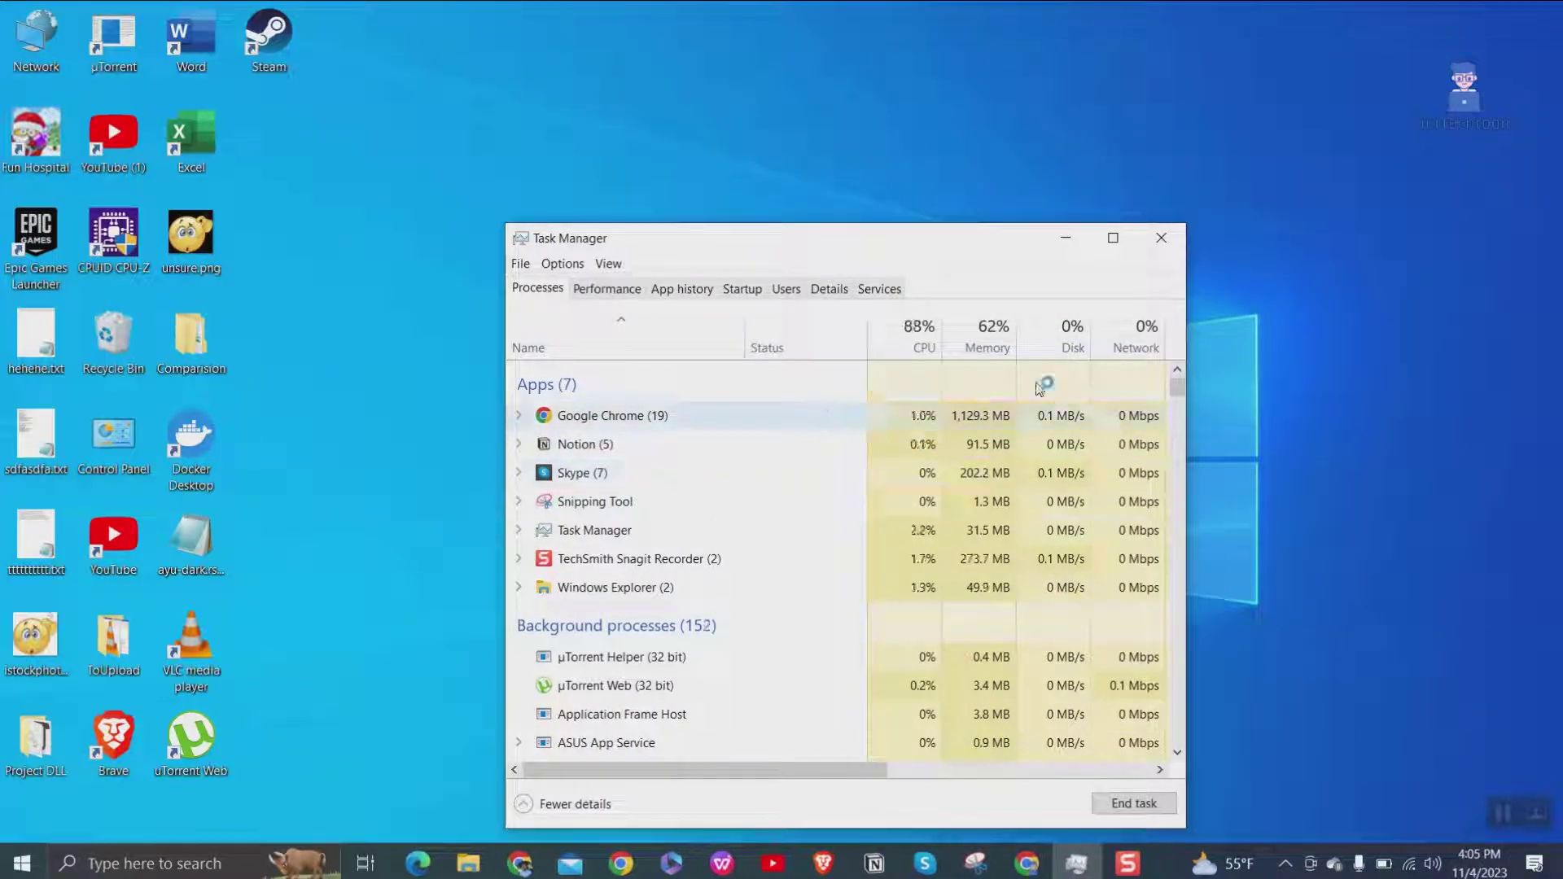
left_click(1161, 239)
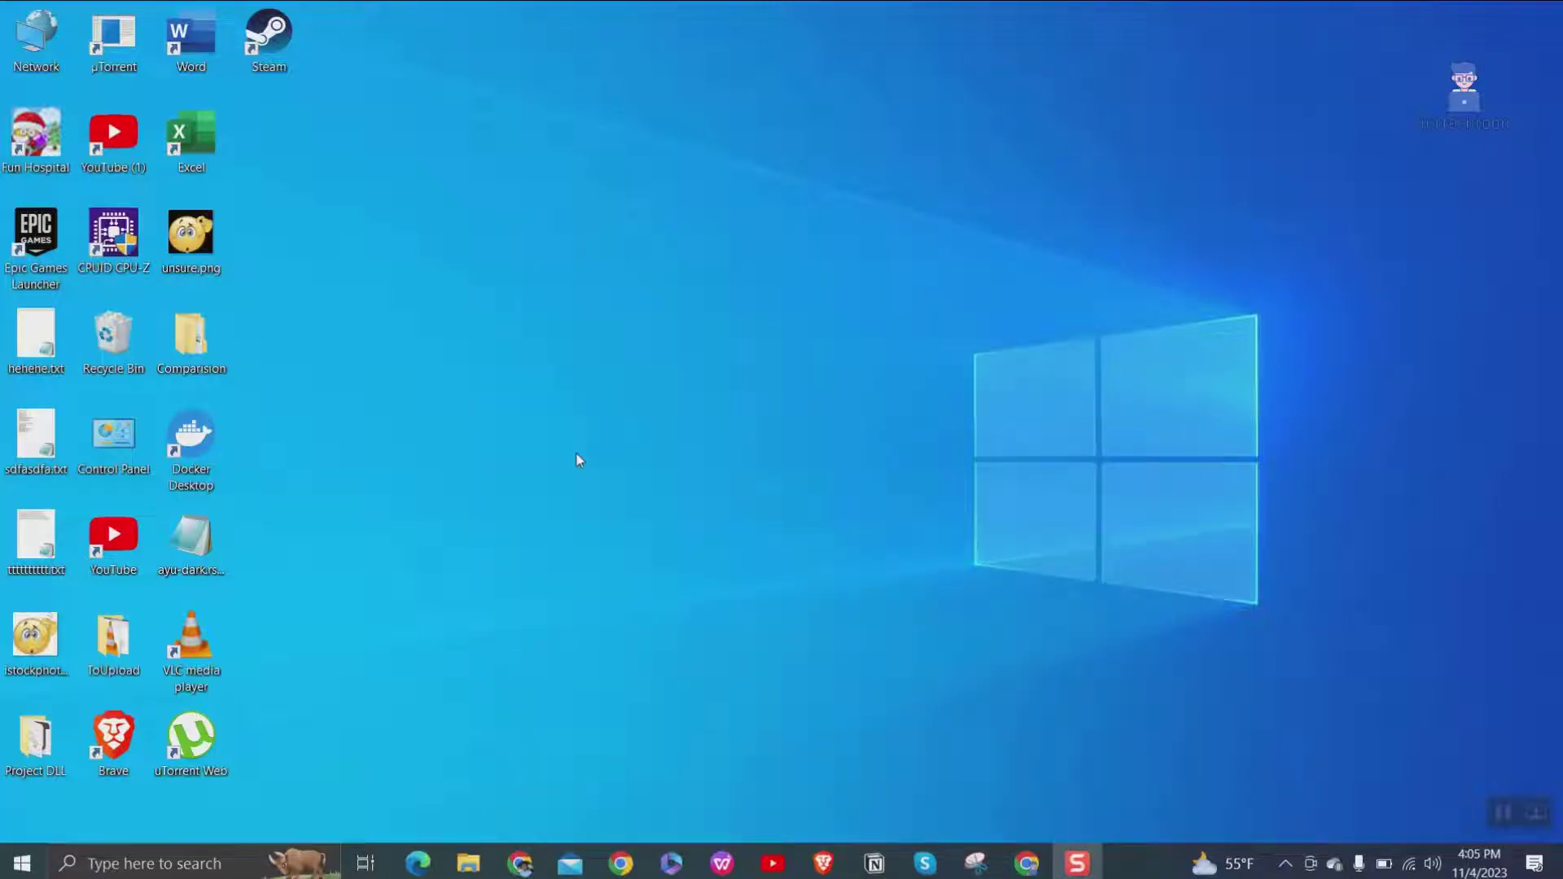
- Open the Local AppData folder by running %localappdata% from the Run dialog
key("super+r")
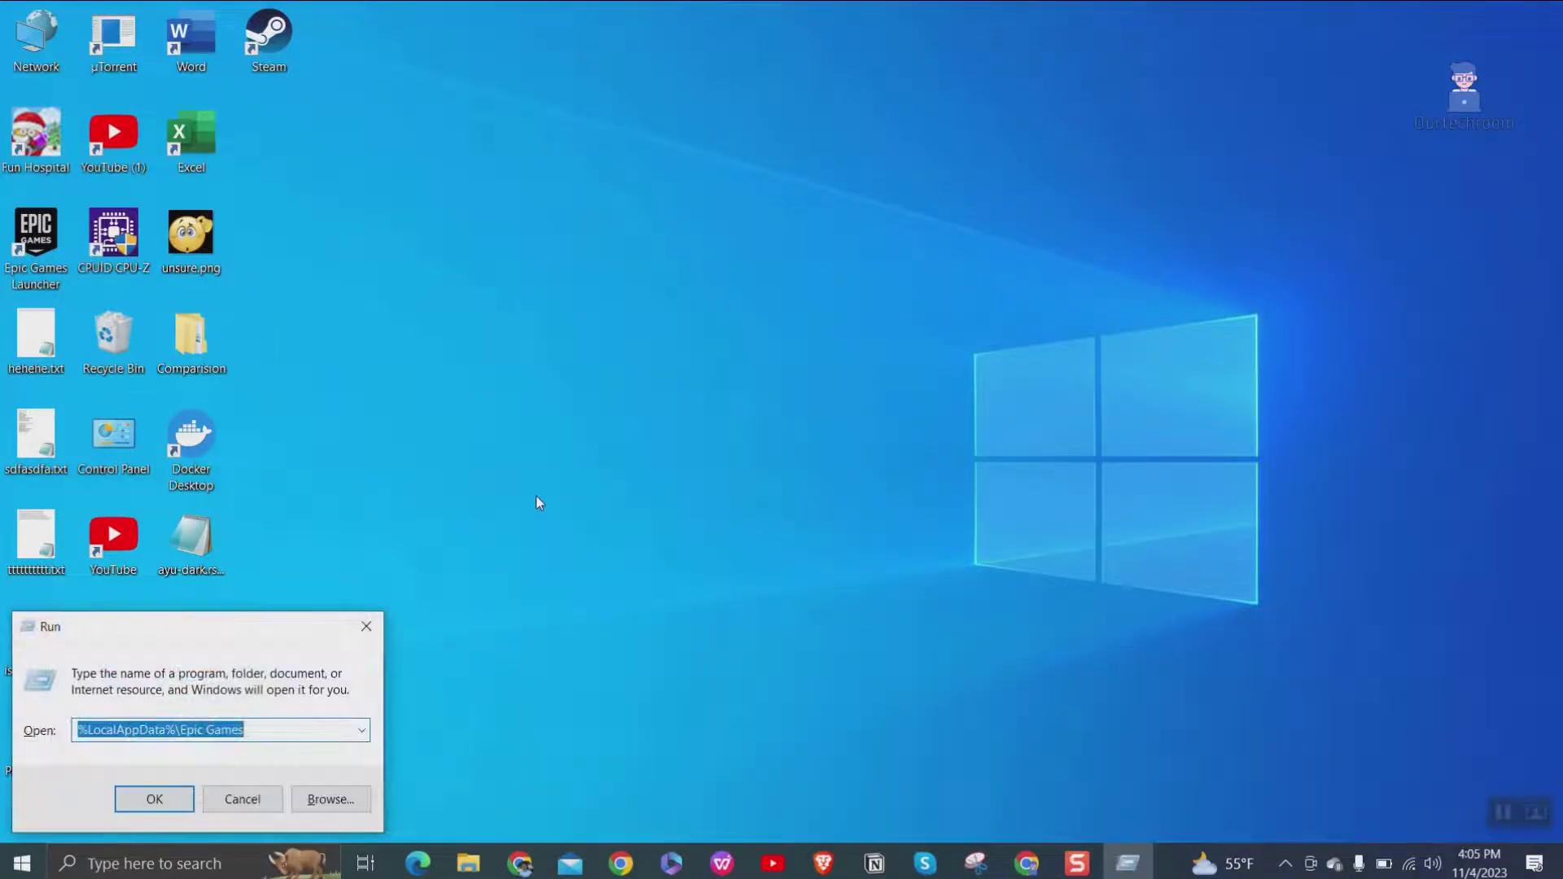
key("BackSpace")
type("%loc")
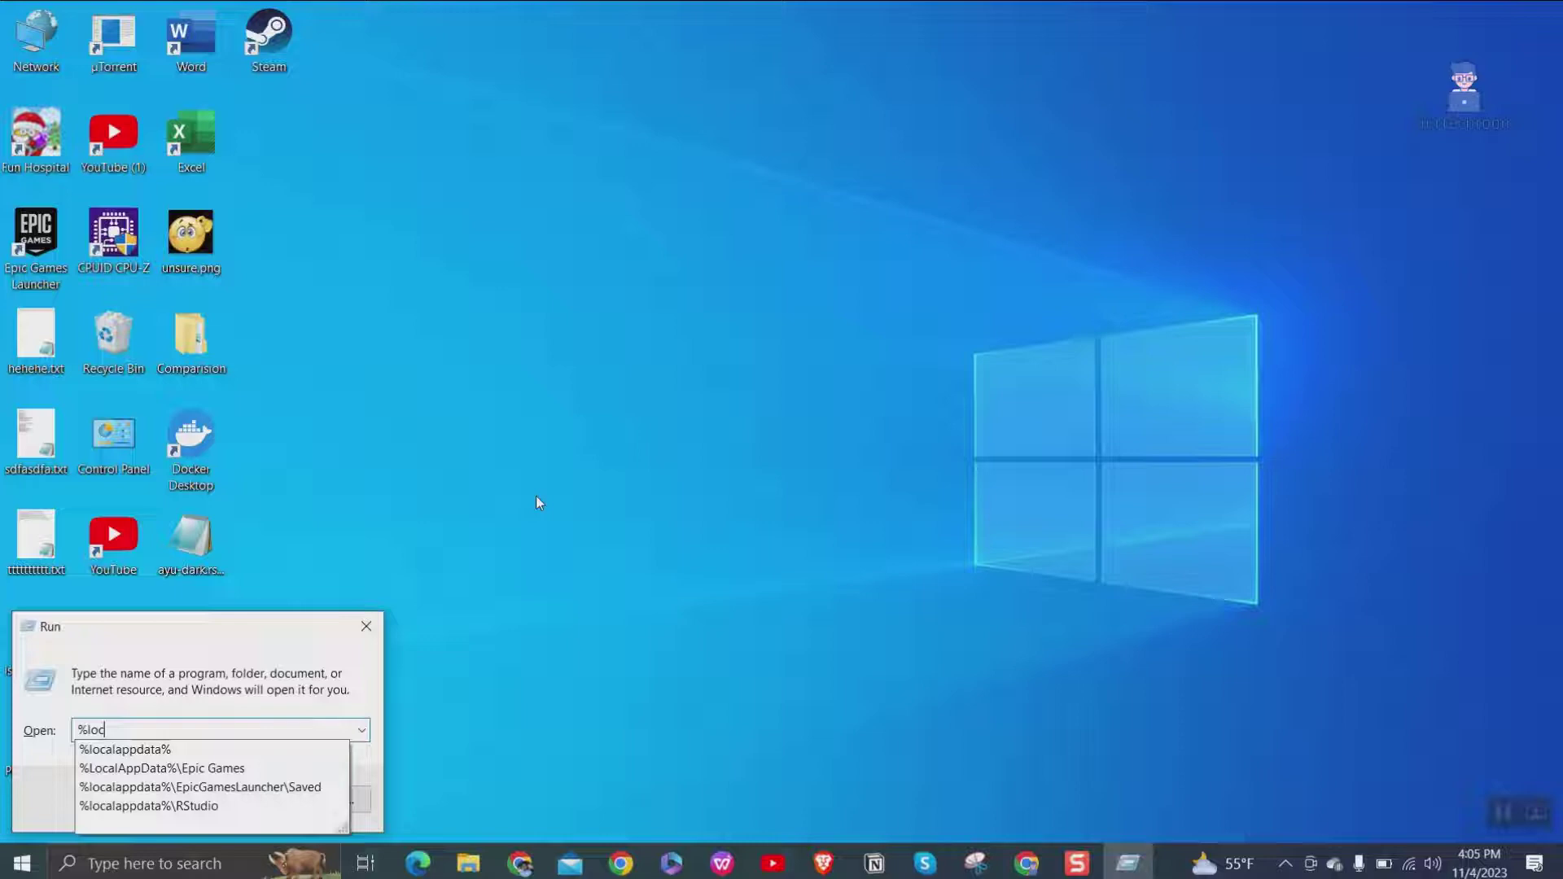
type("alappdata%")
key("Return")
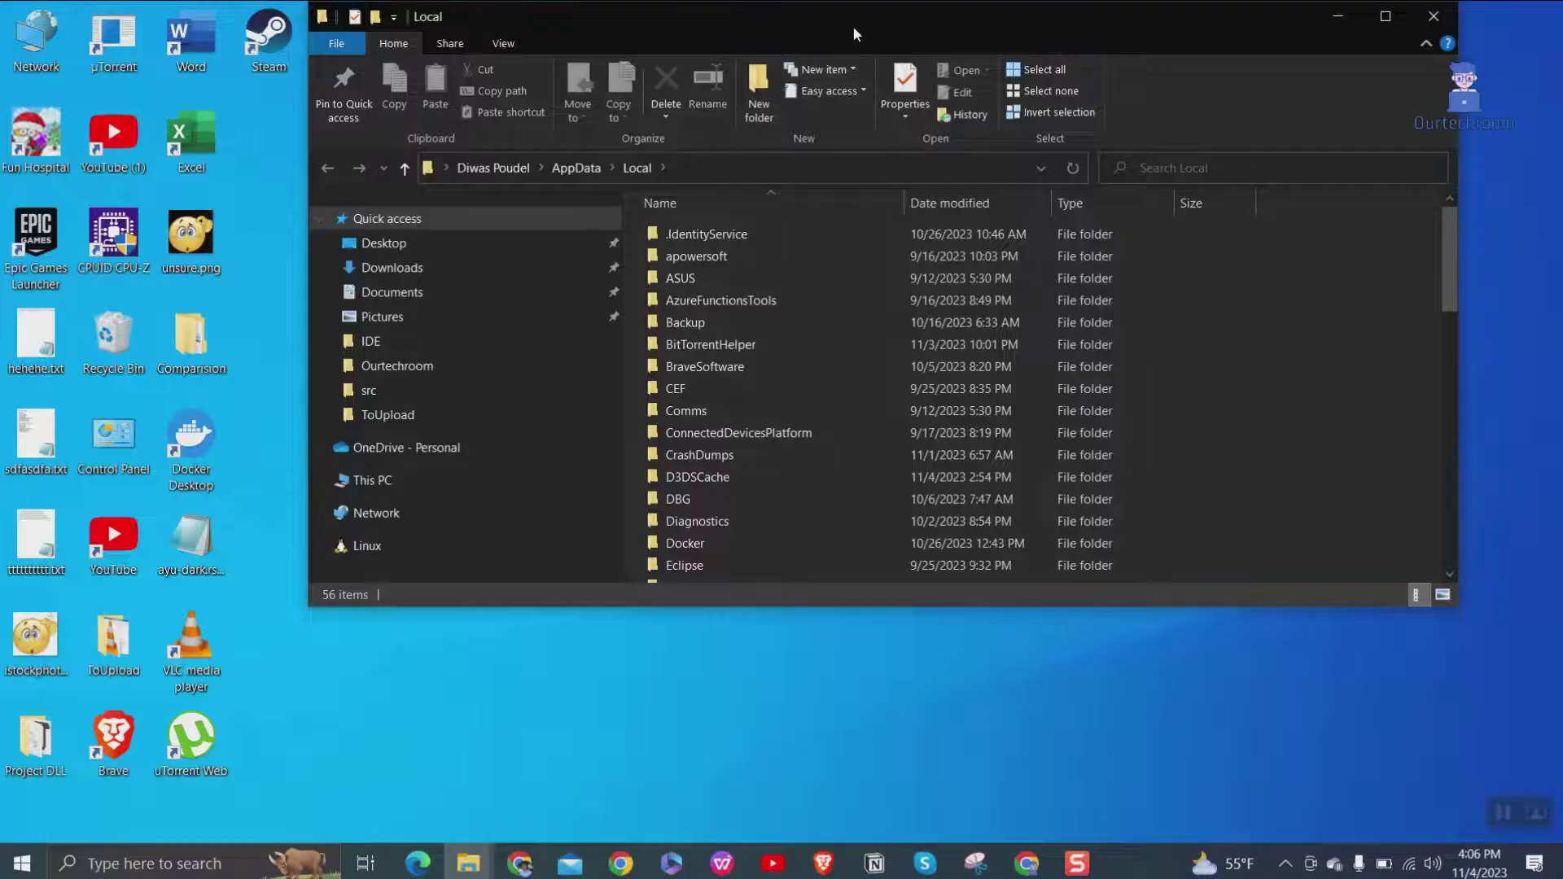
- Maximize the folder window, check the contents of the Epic Games folder and return to the Local folder
double_click(851, 26)
left_click_drag(443, 447, 422, 577)
double_click(475, 582)
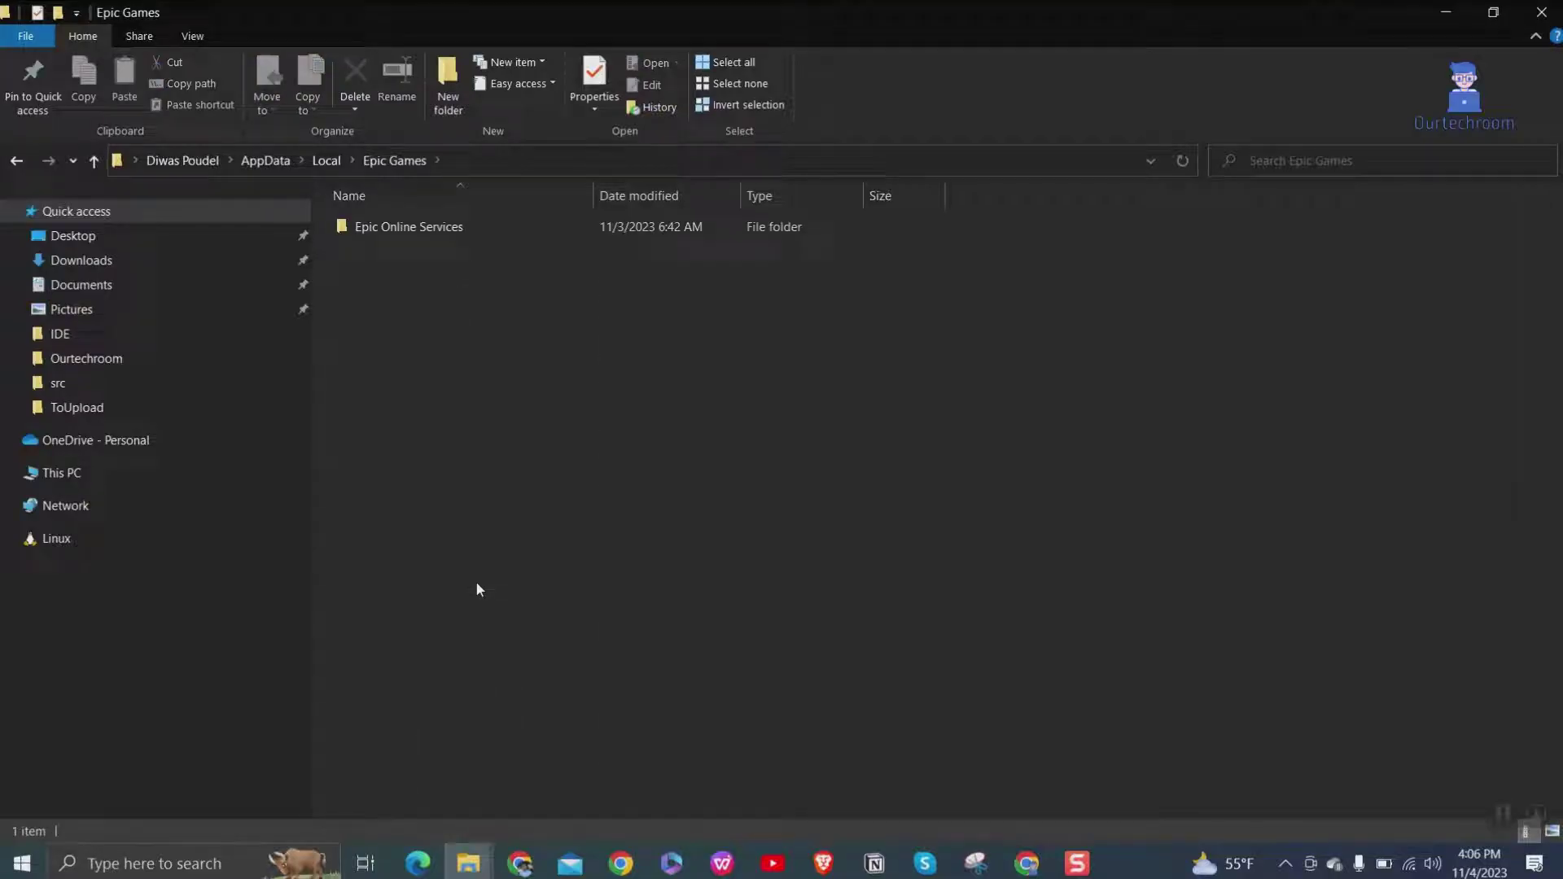
left_click(16, 160)
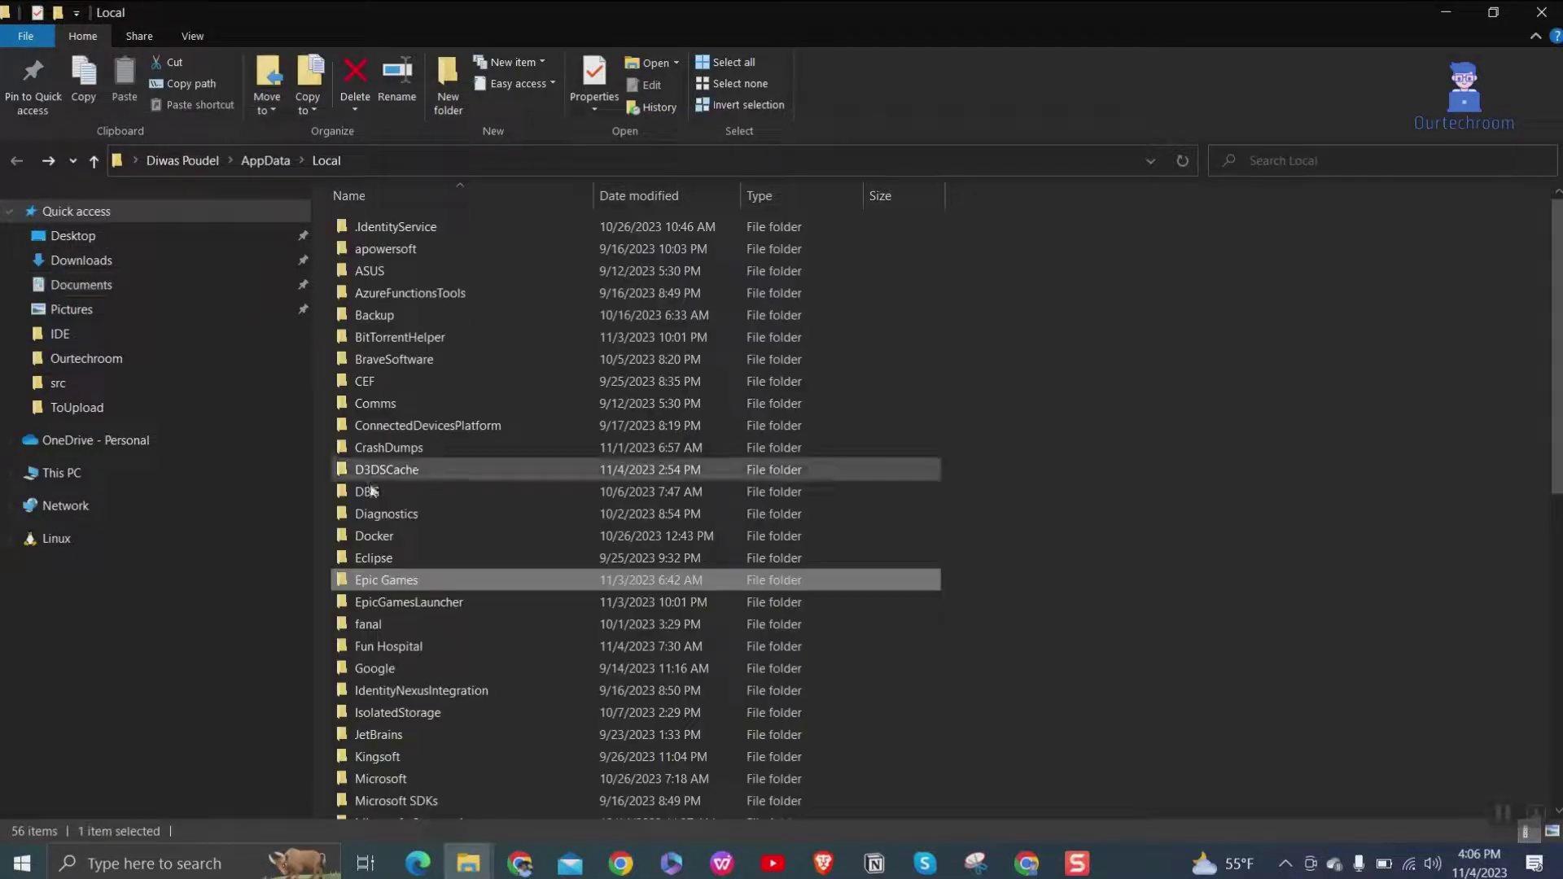
- Permanently delete the webcache_4430 folder from EpicGamesLauncher\Saved and close the folder window
double_click(422, 603)
double_click(370, 251)
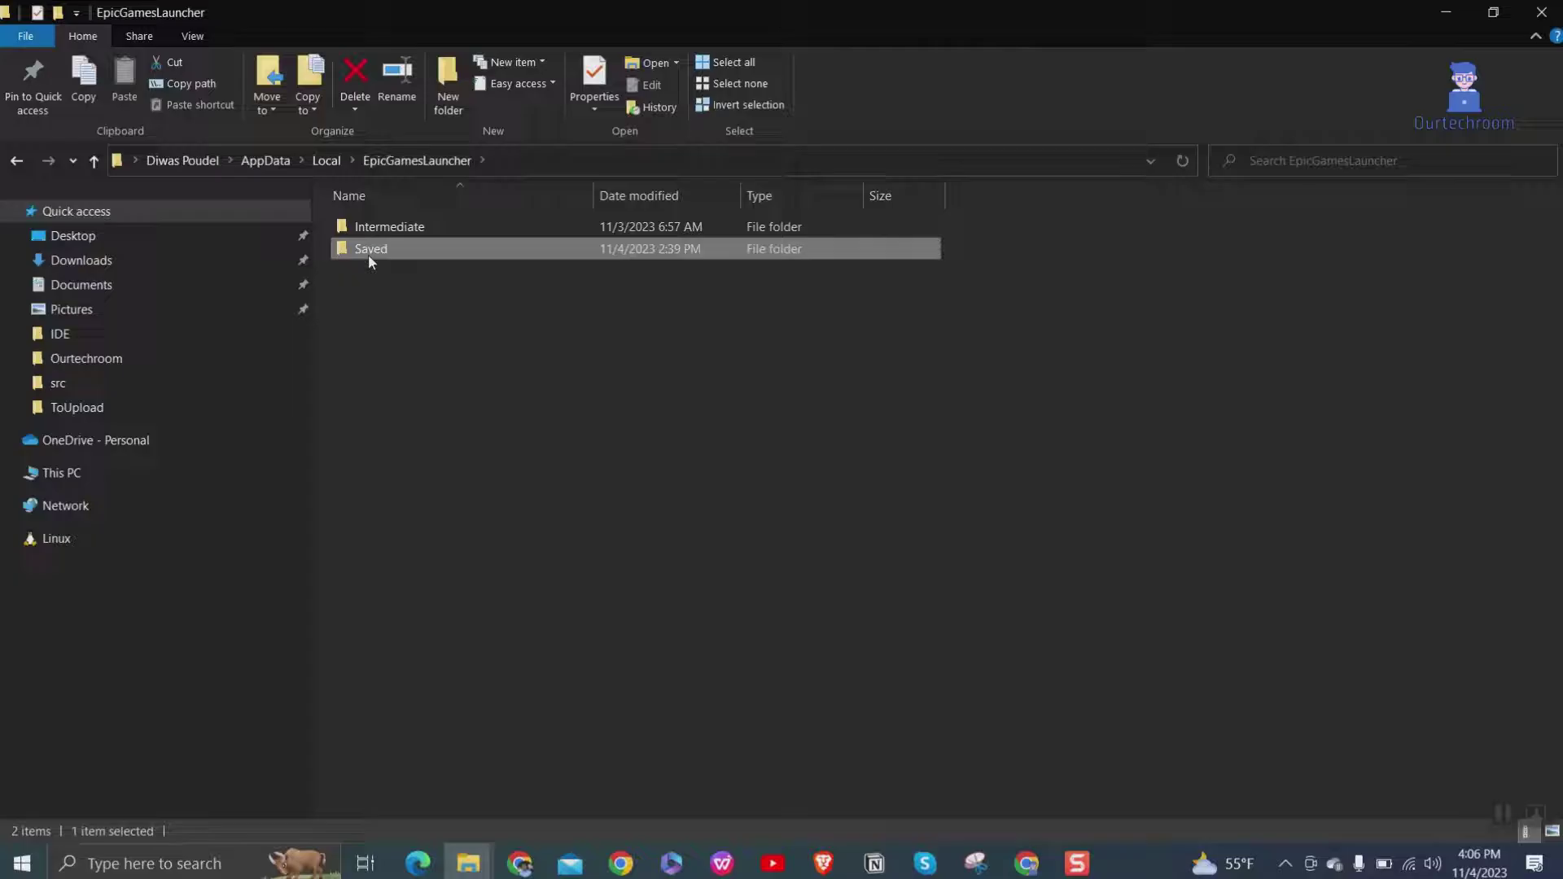
left_click(438, 297)
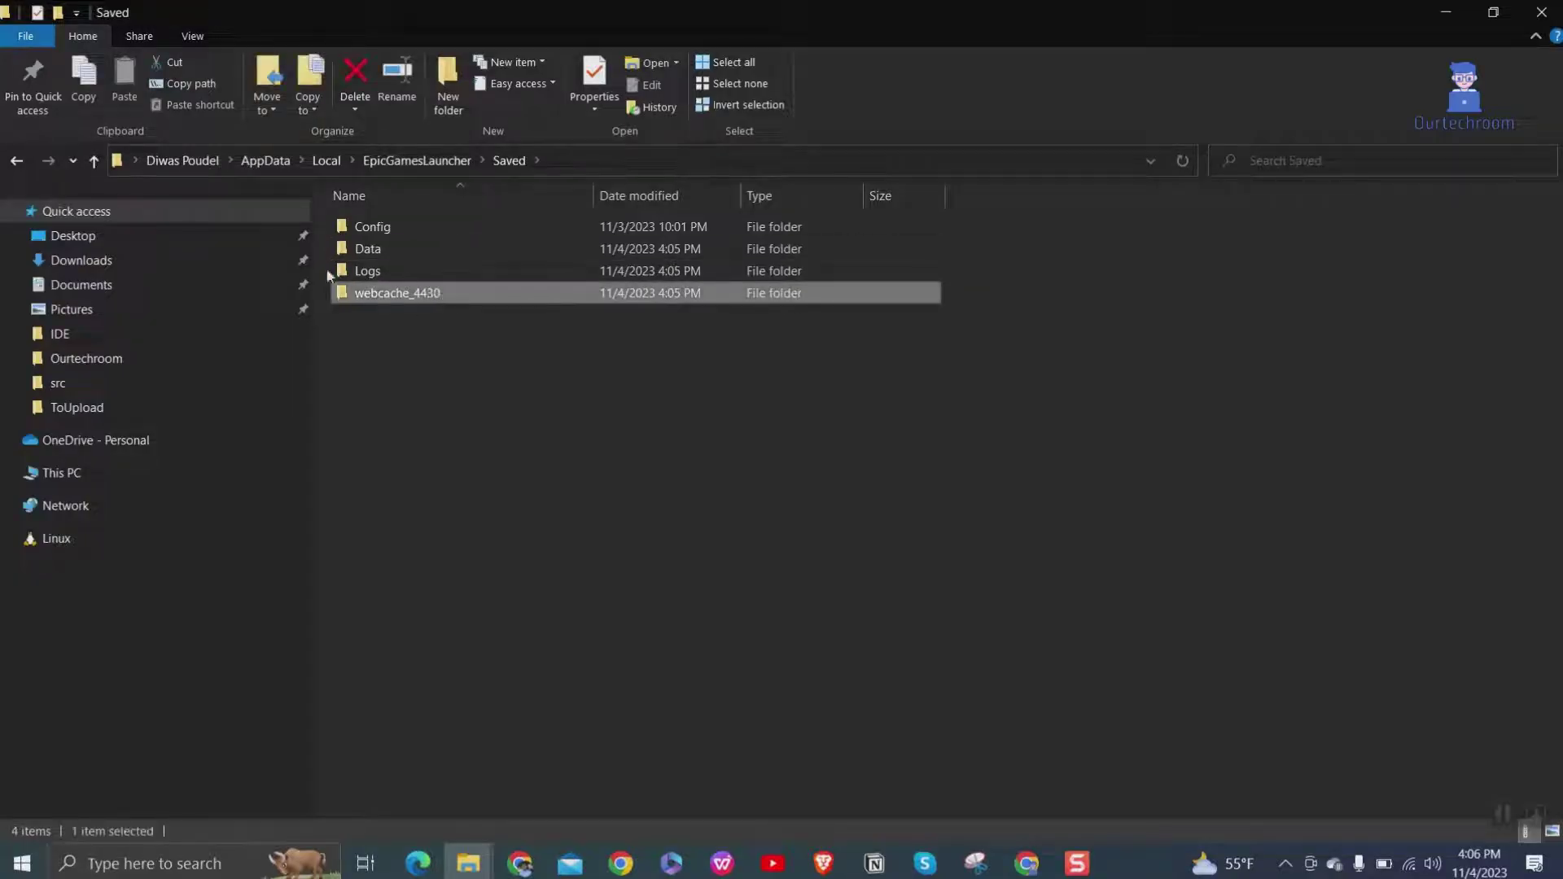
right_click(470, 295)
left_click(538, 775)
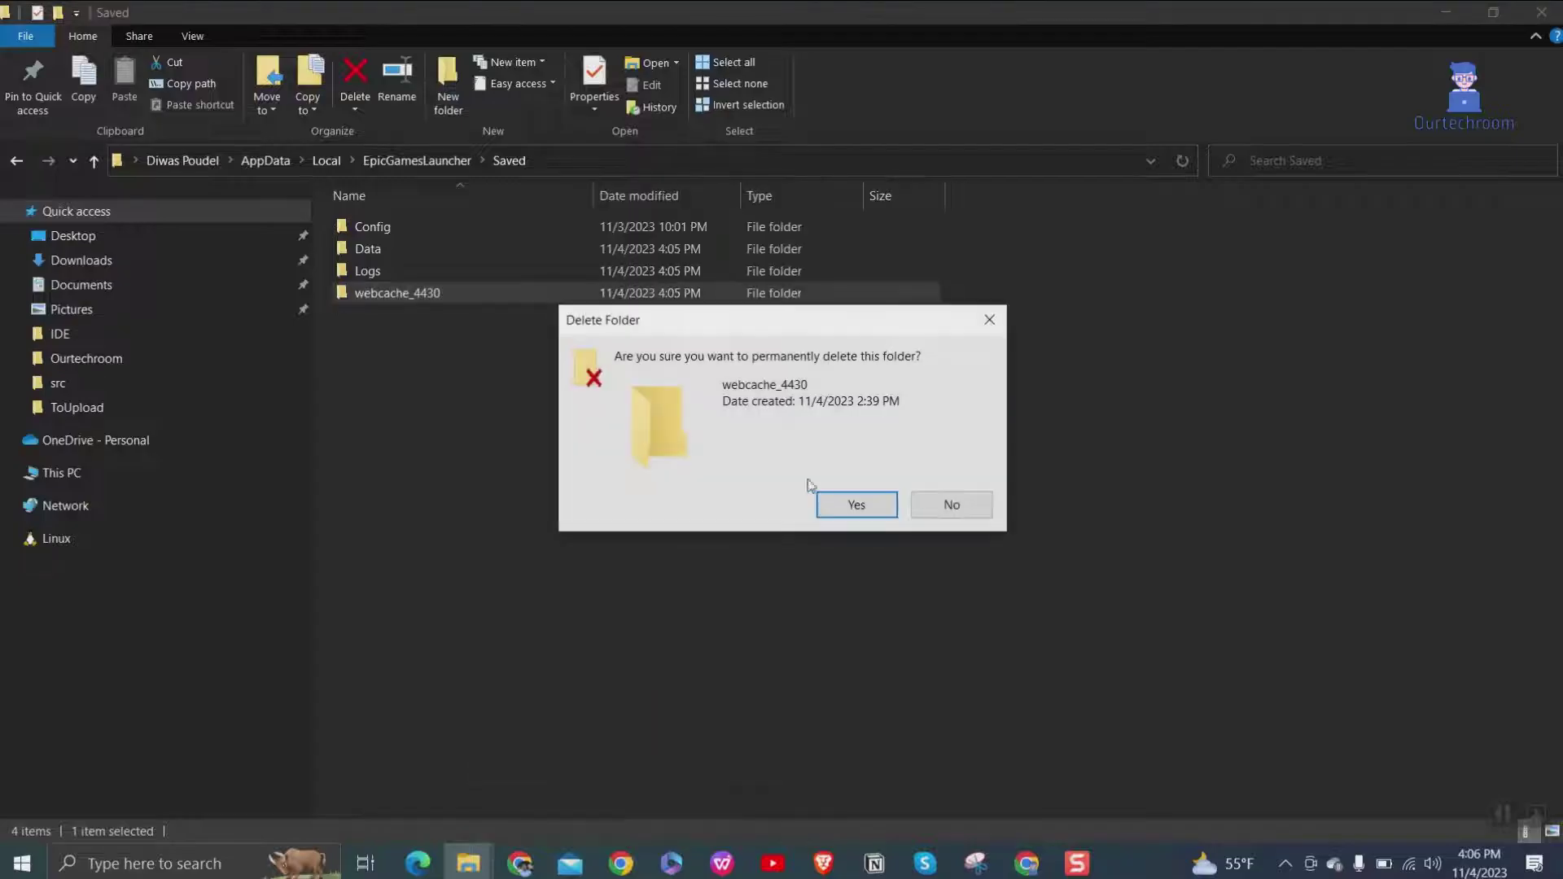
left_click(842, 501)
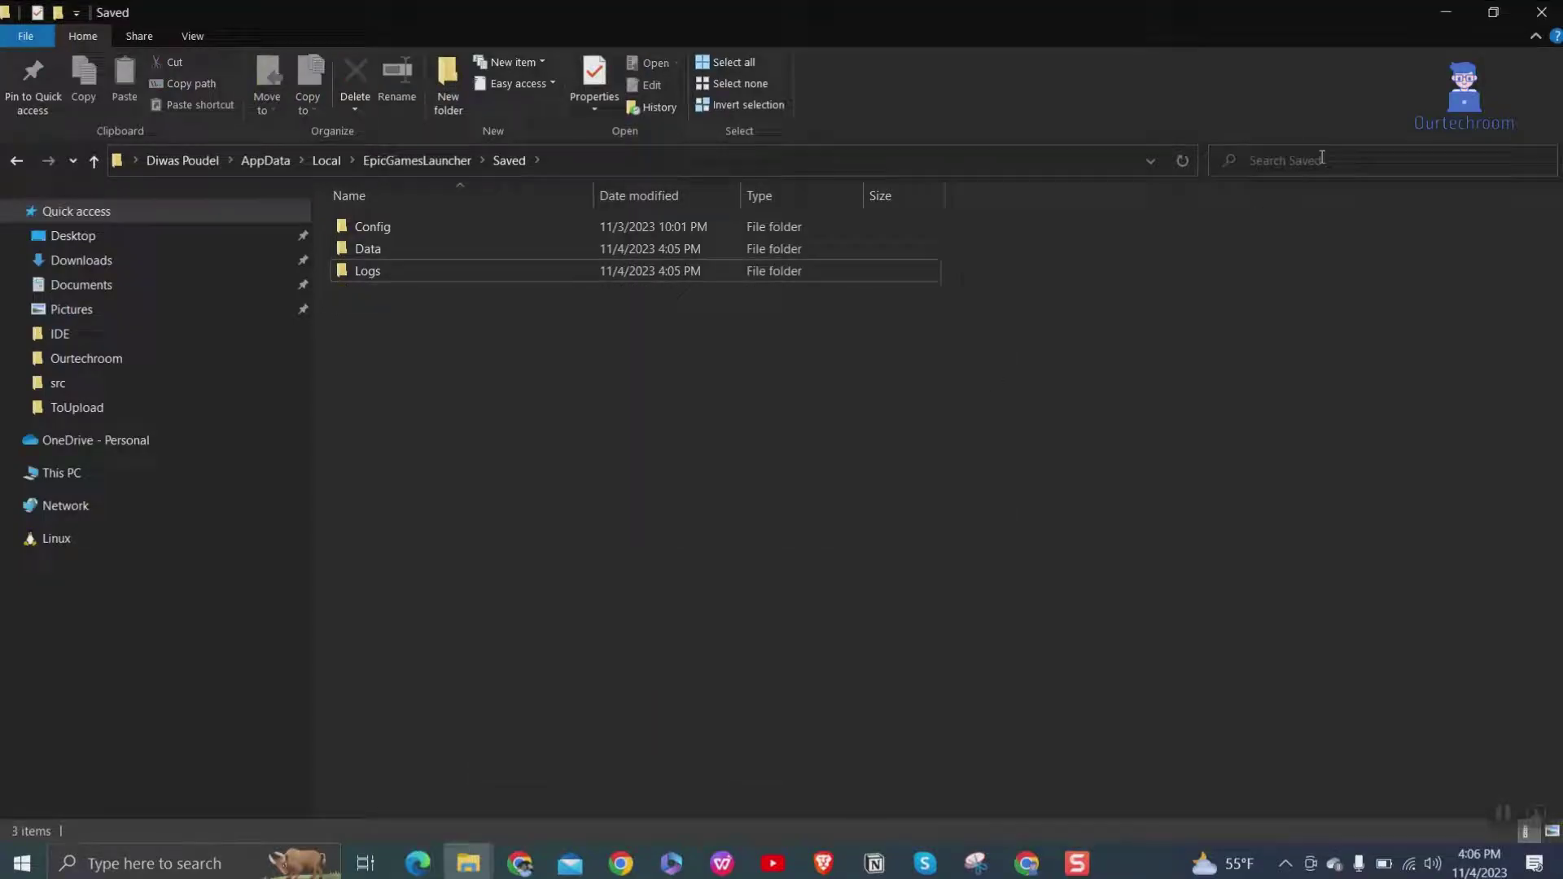
left_click(1540, 11)
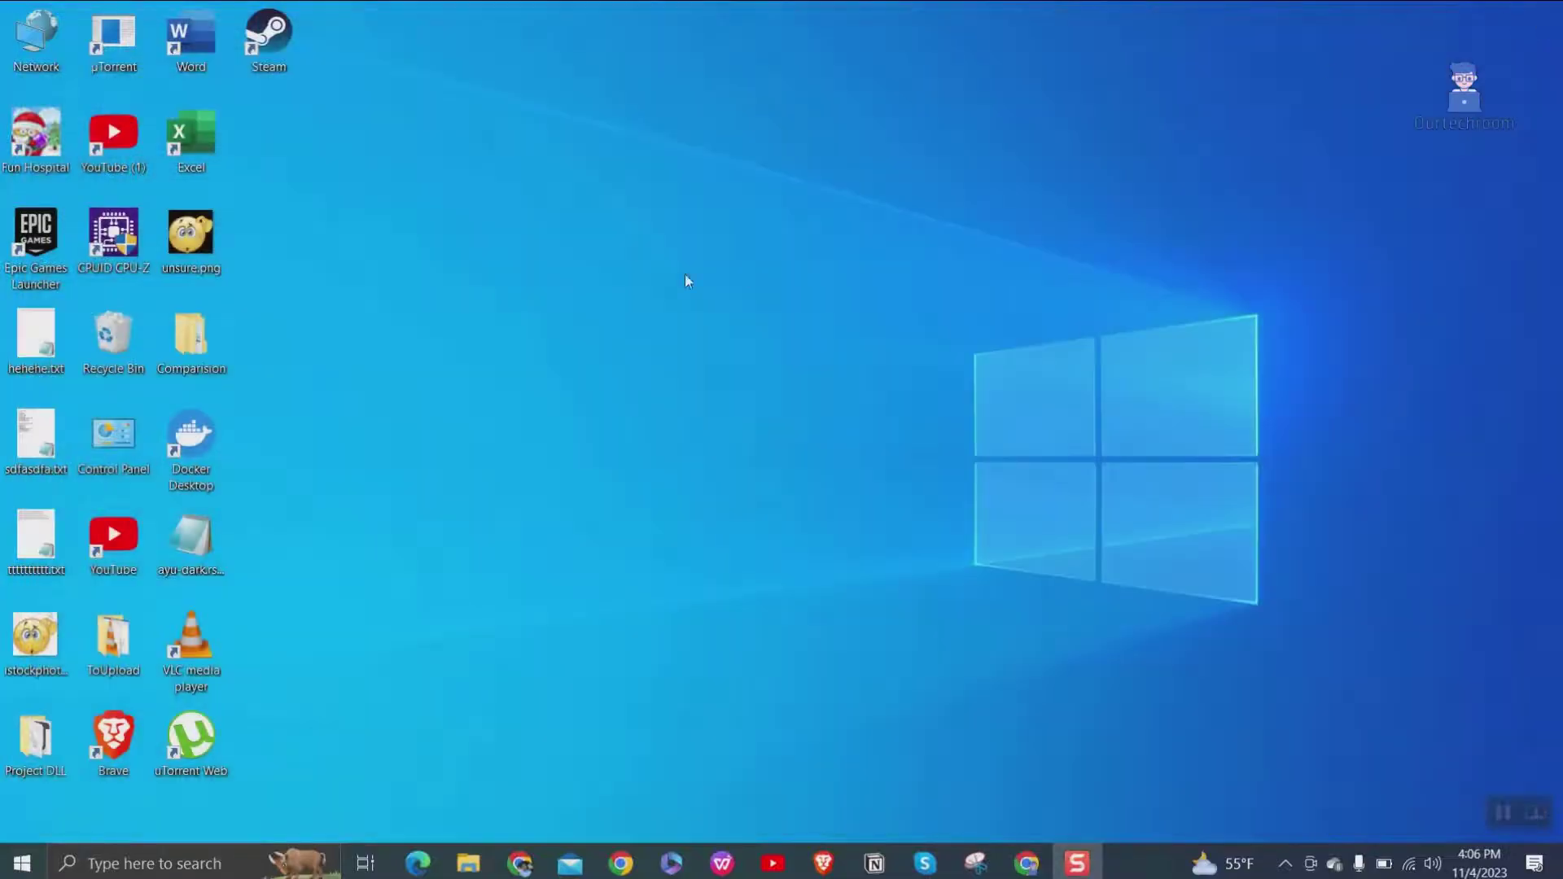
- Open the Graphics settings page from the desktop's display settings
right_click(672, 242)
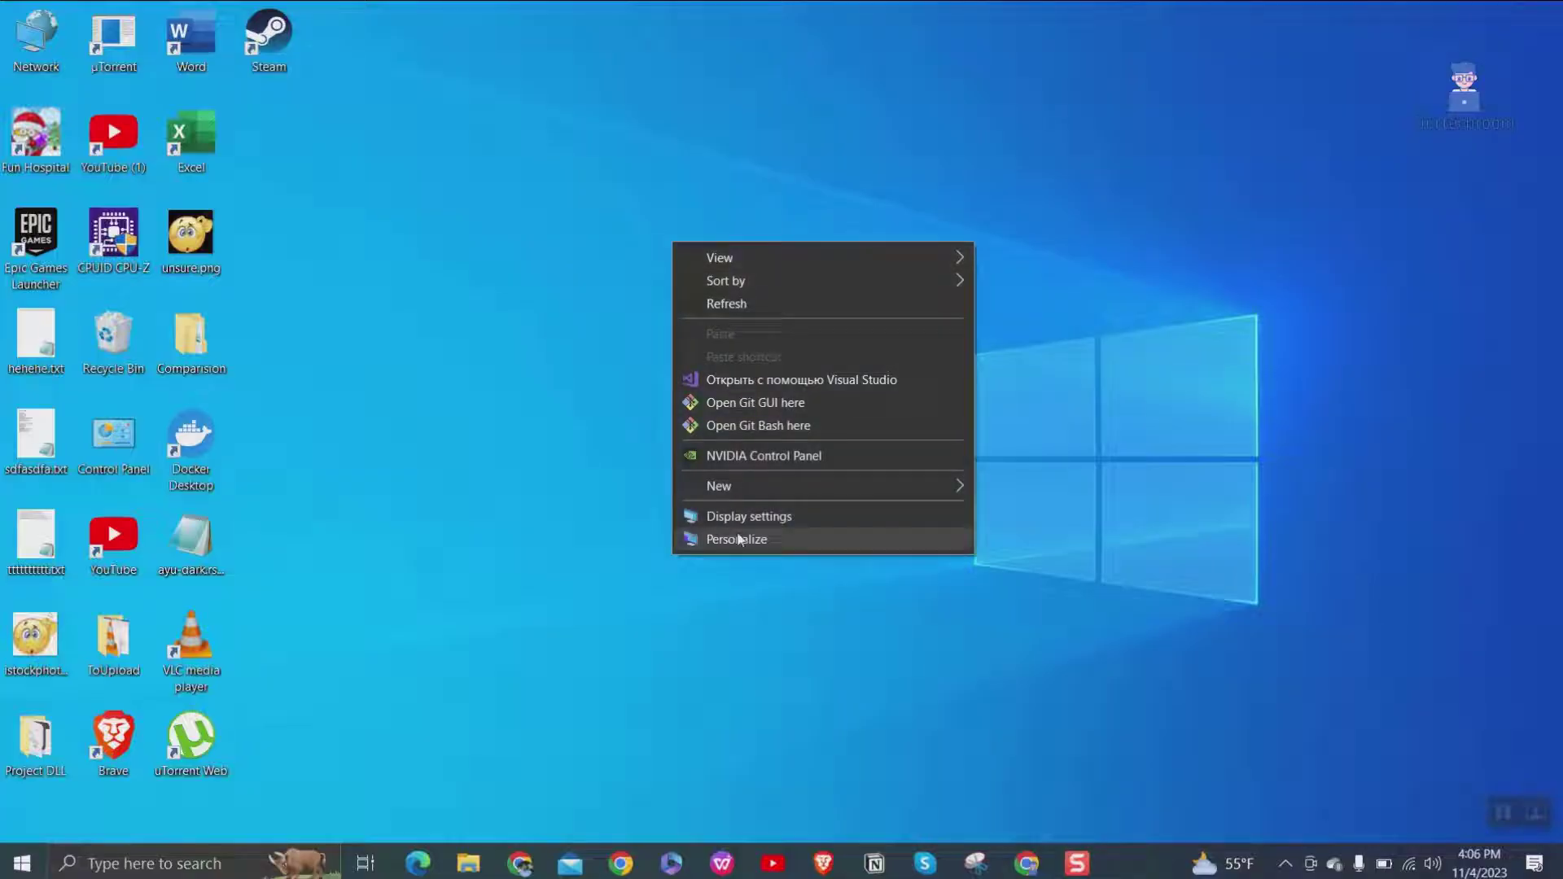
left_click(765, 518)
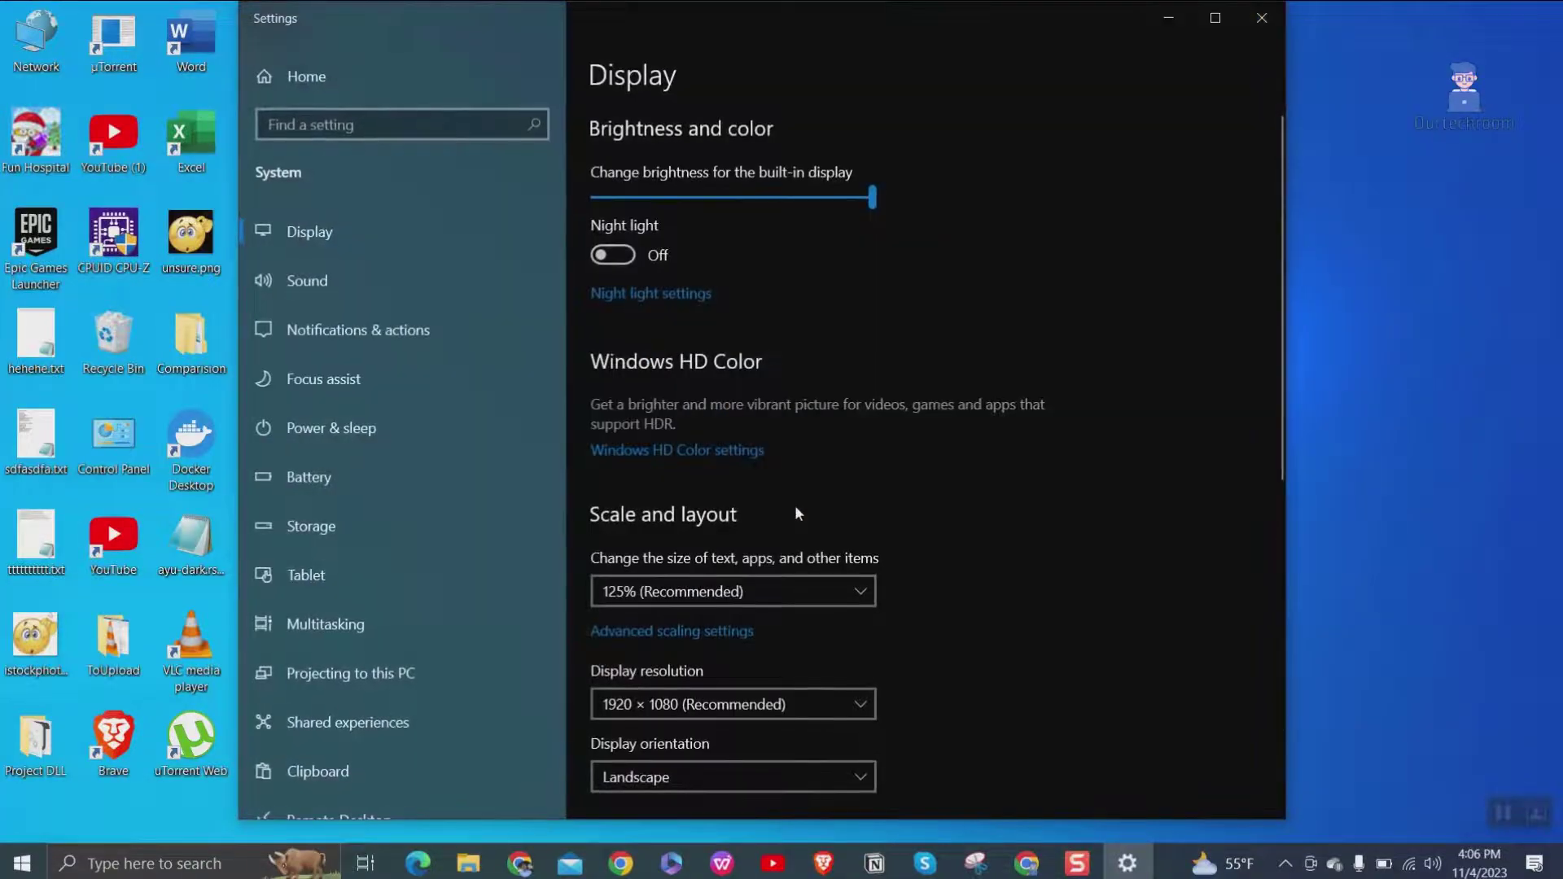
scroll(794, 504, "down", 1)
scroll(795, 511, "down", 5)
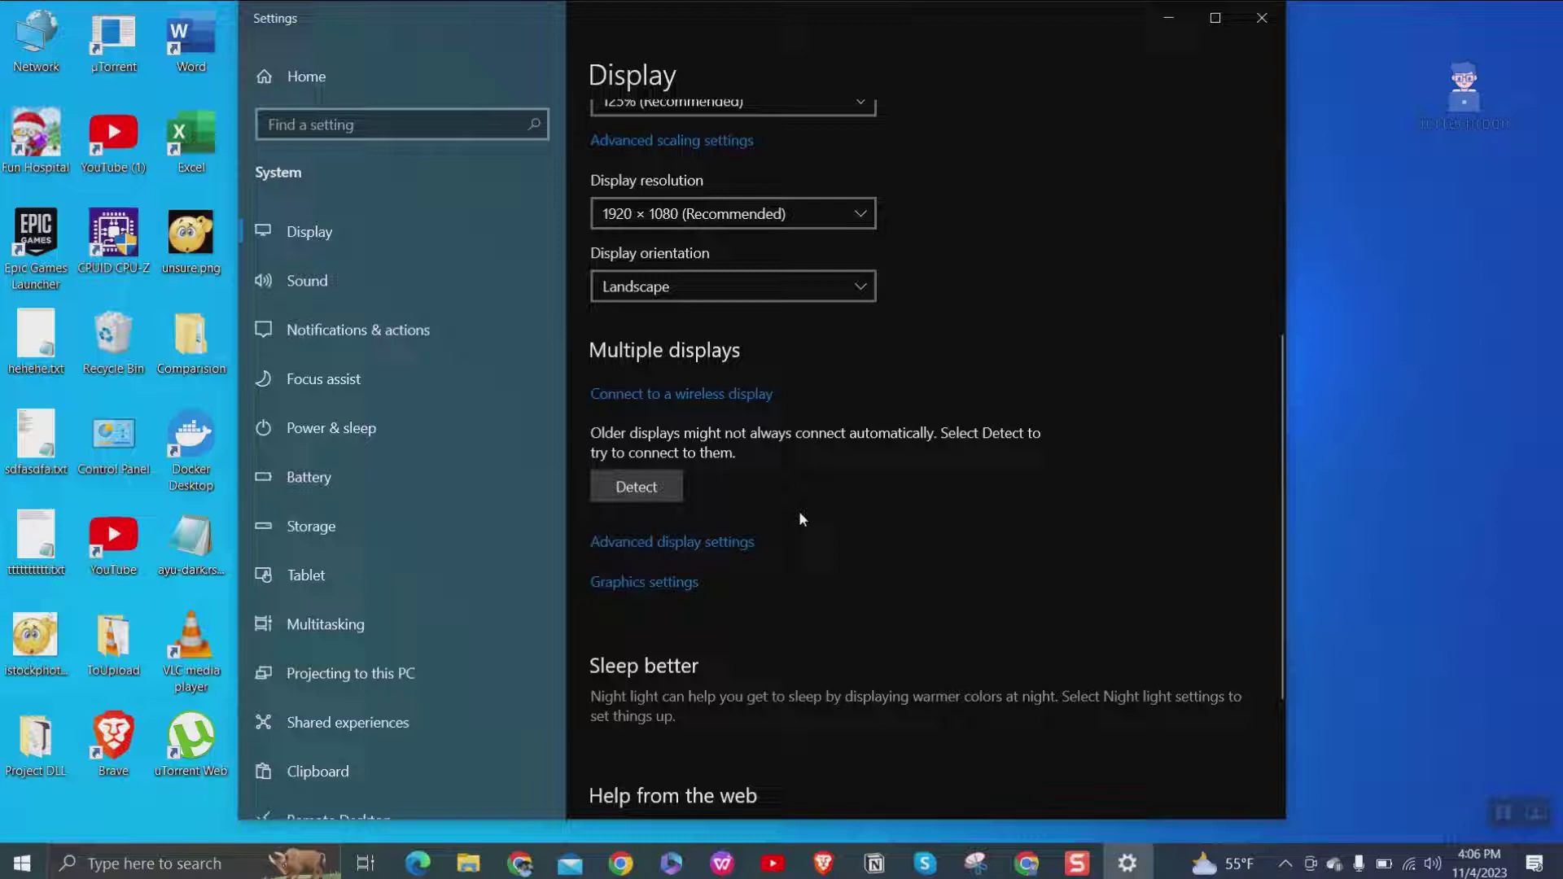
left_click(680, 583)
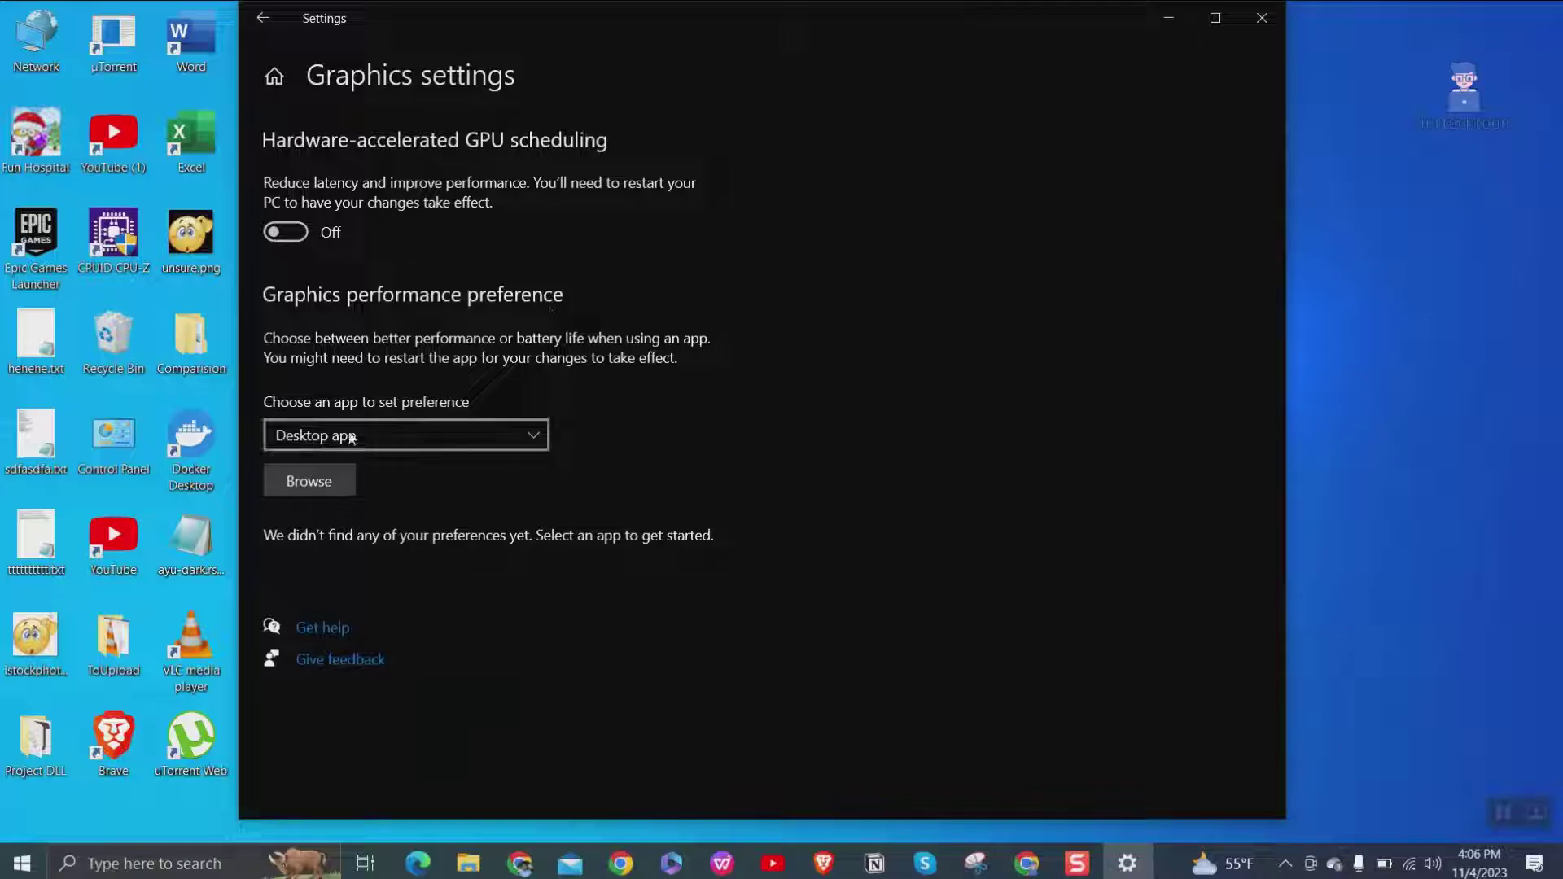
- Add the desktop app EpicGamesLauncher.exe from C:\Program Files (x86)\Epic Games\Launcher\Engine\Binaries\Win64 to the graphics performance preferences
left_click(309, 481)
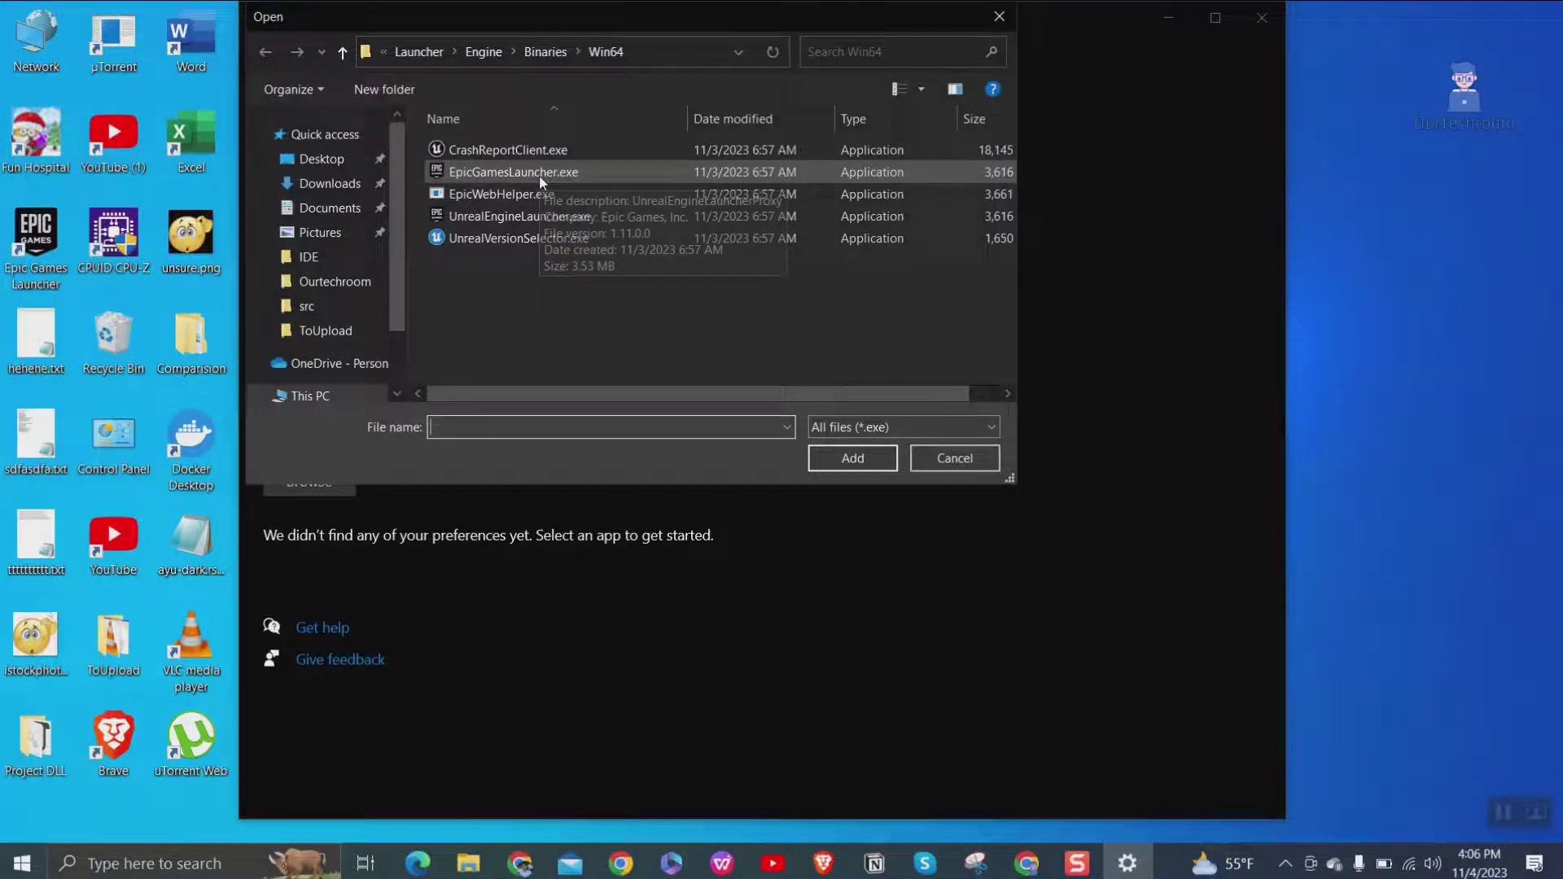
left_click(420, 52)
scroll(325, 368, "down", 1)
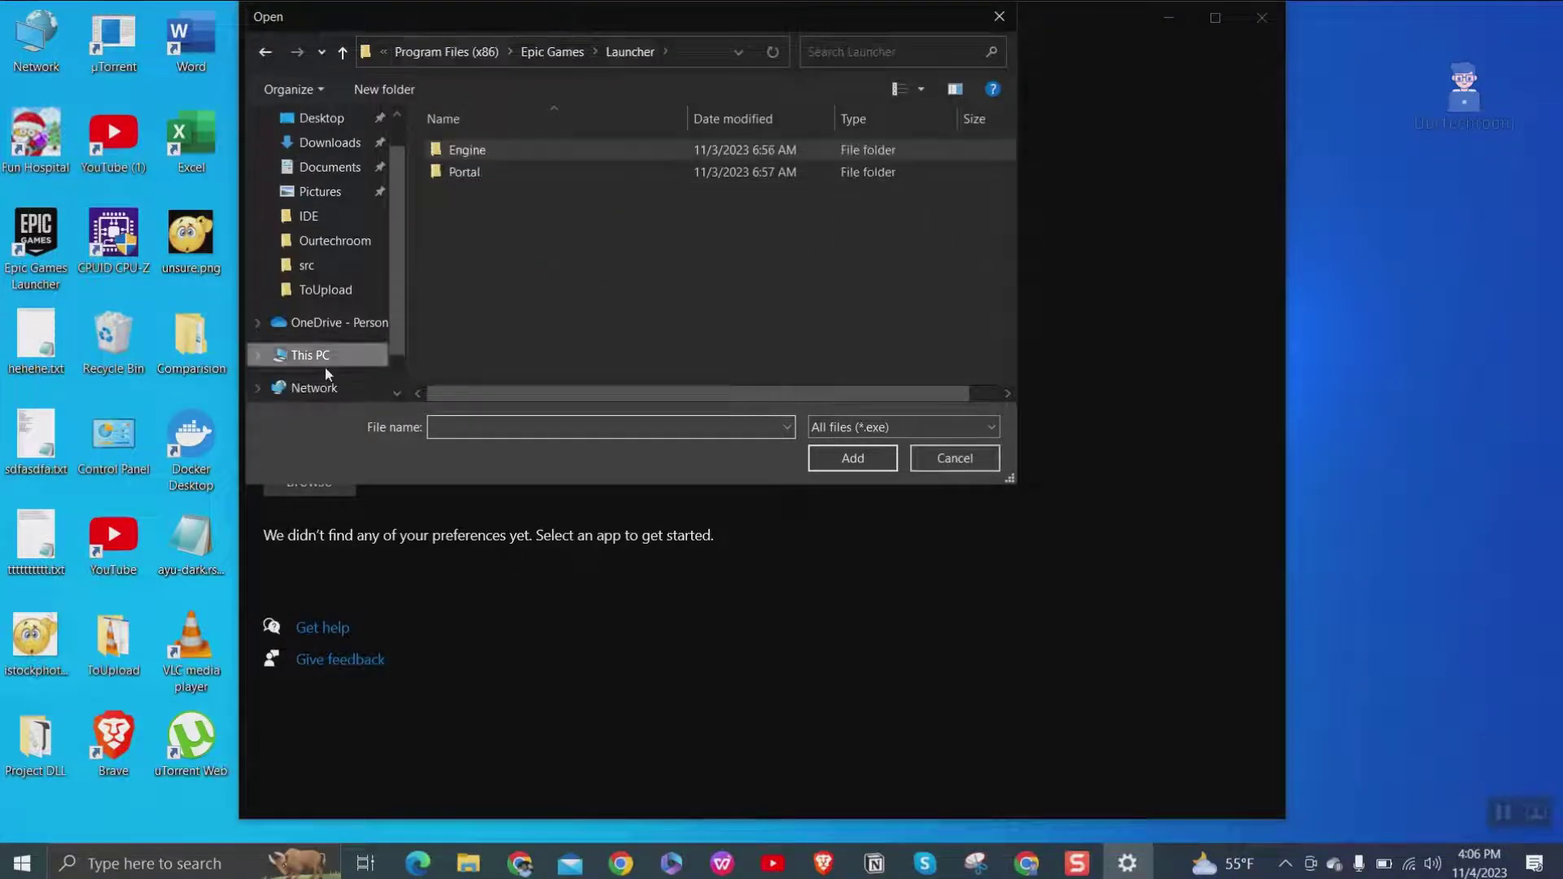
left_click(334, 354)
double_click(571, 381)
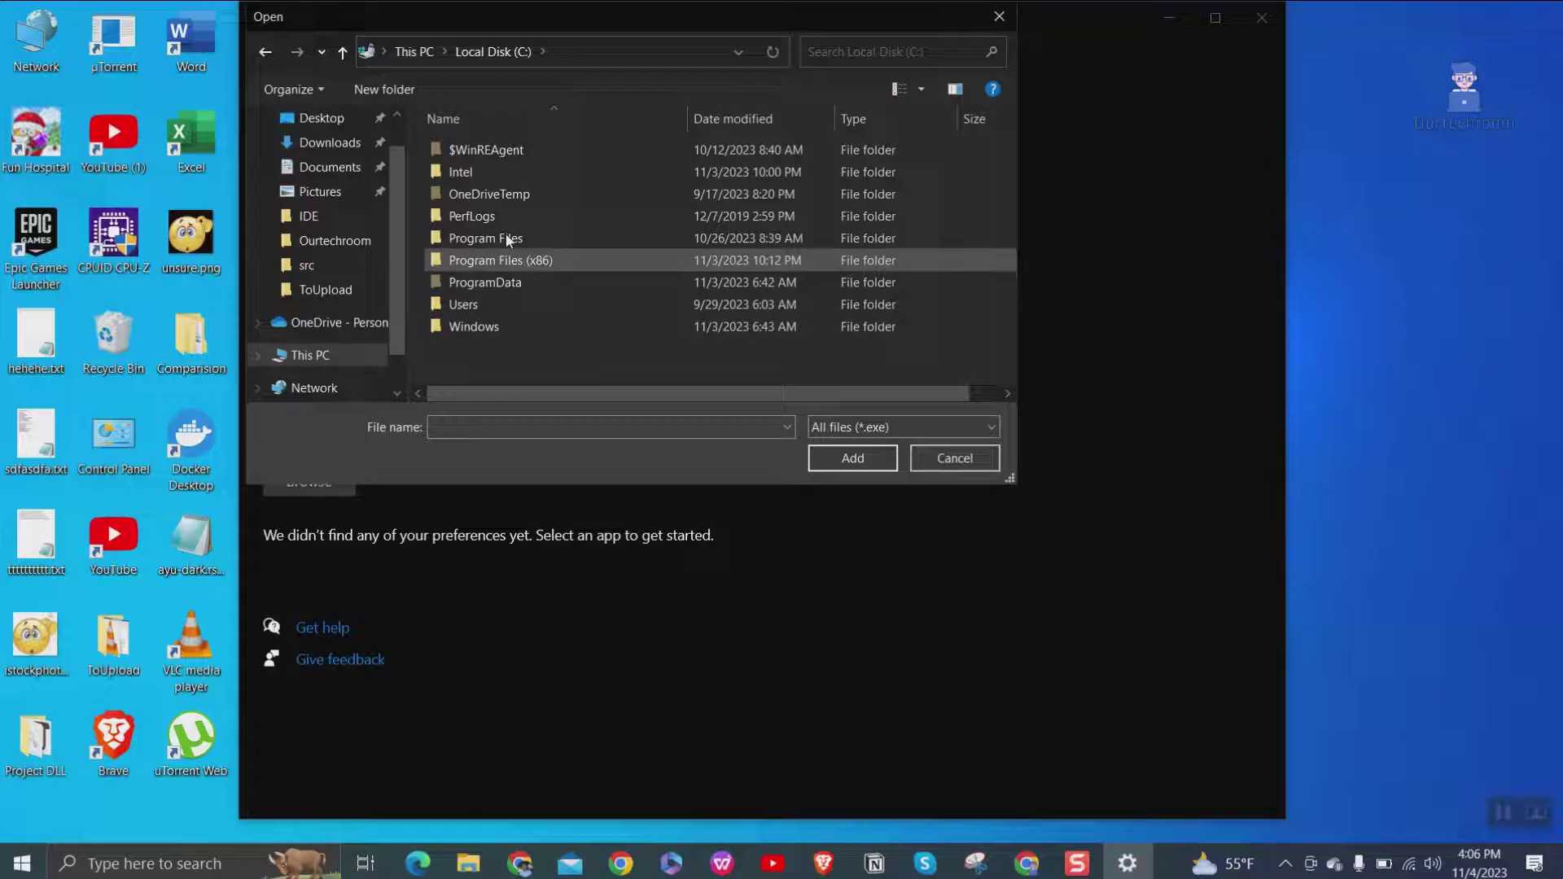
double_click(509, 258)
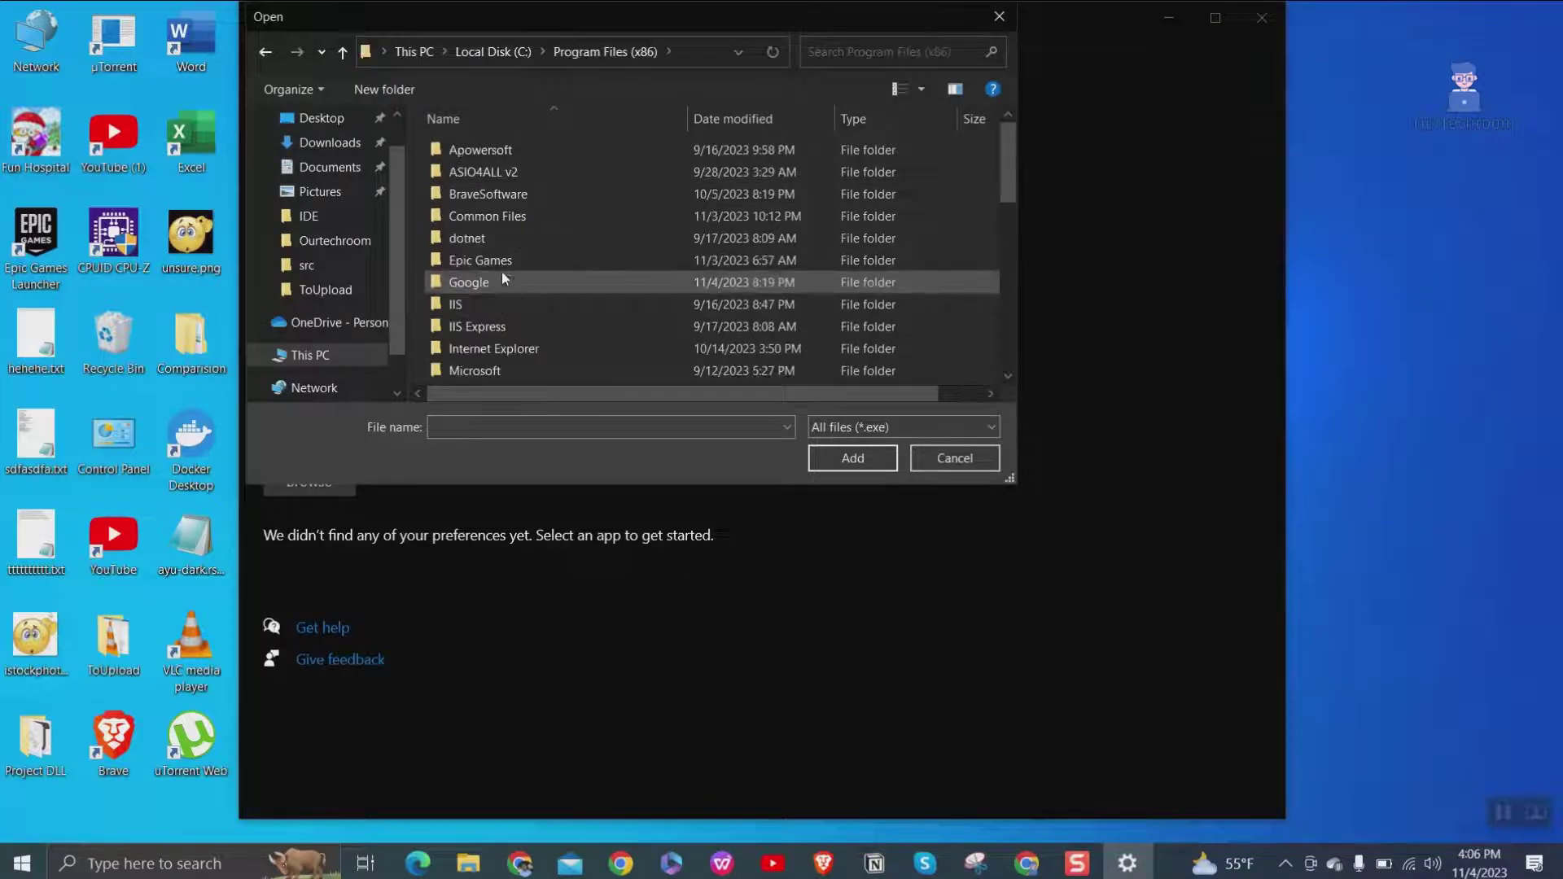
double_click(506, 261)
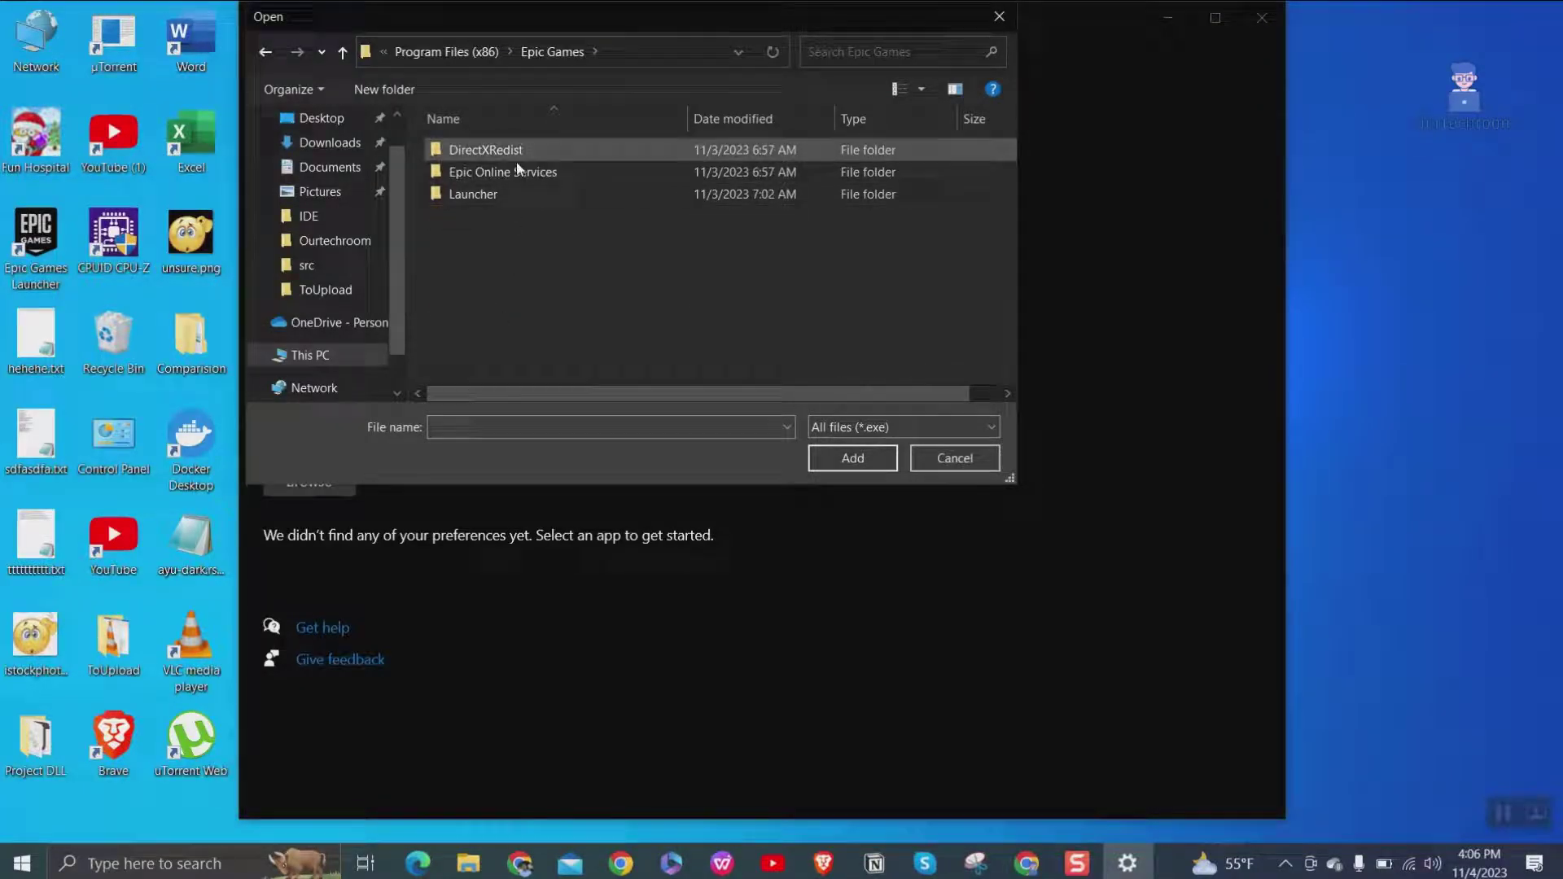
double_click(506, 202)
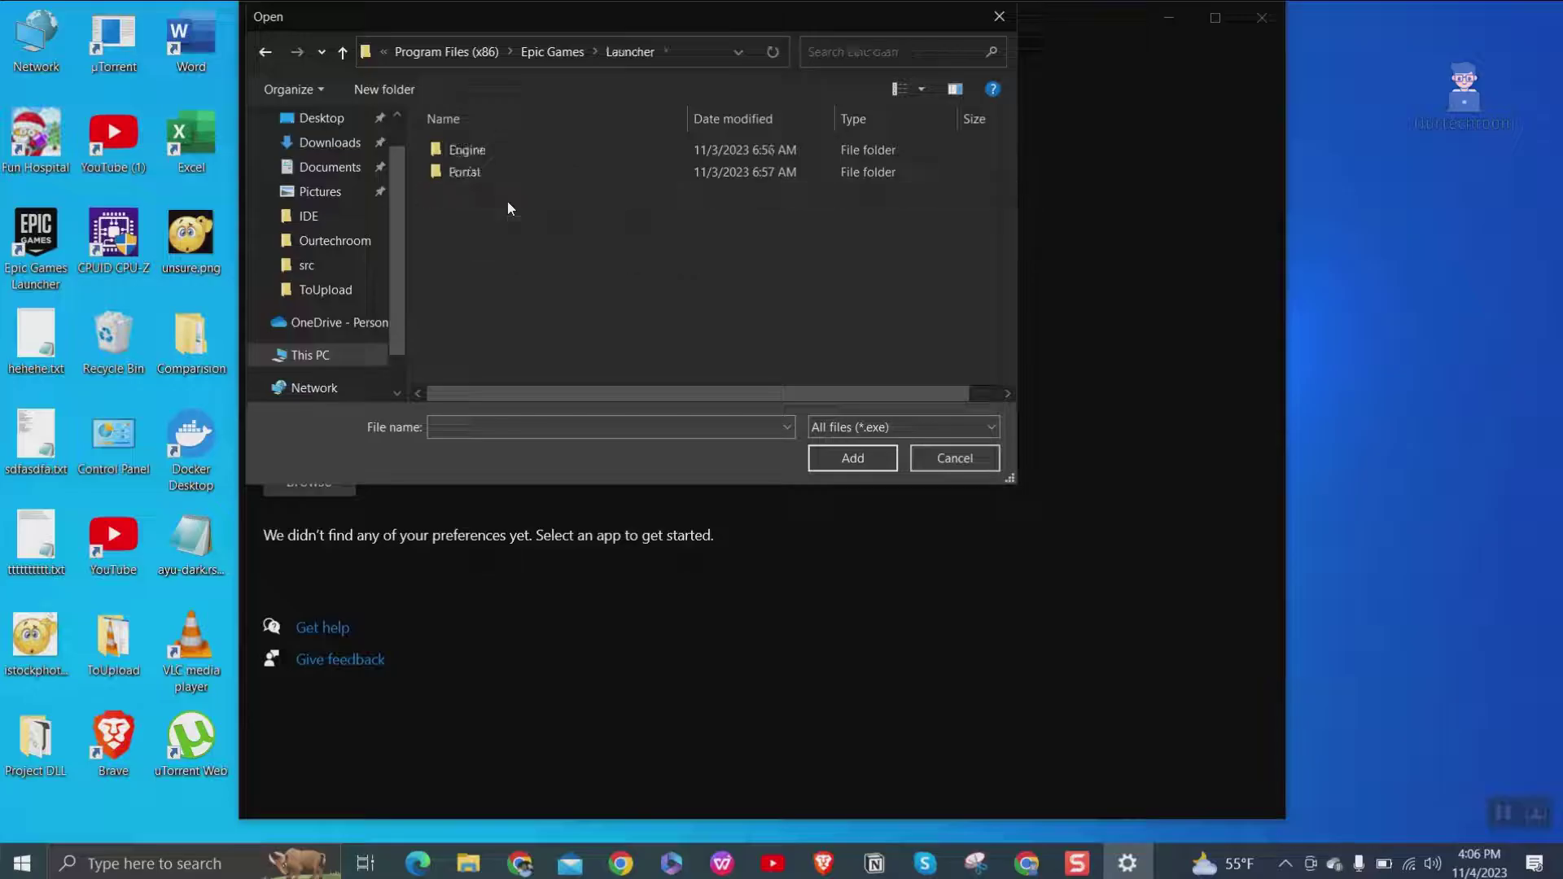
double_click(517, 154)
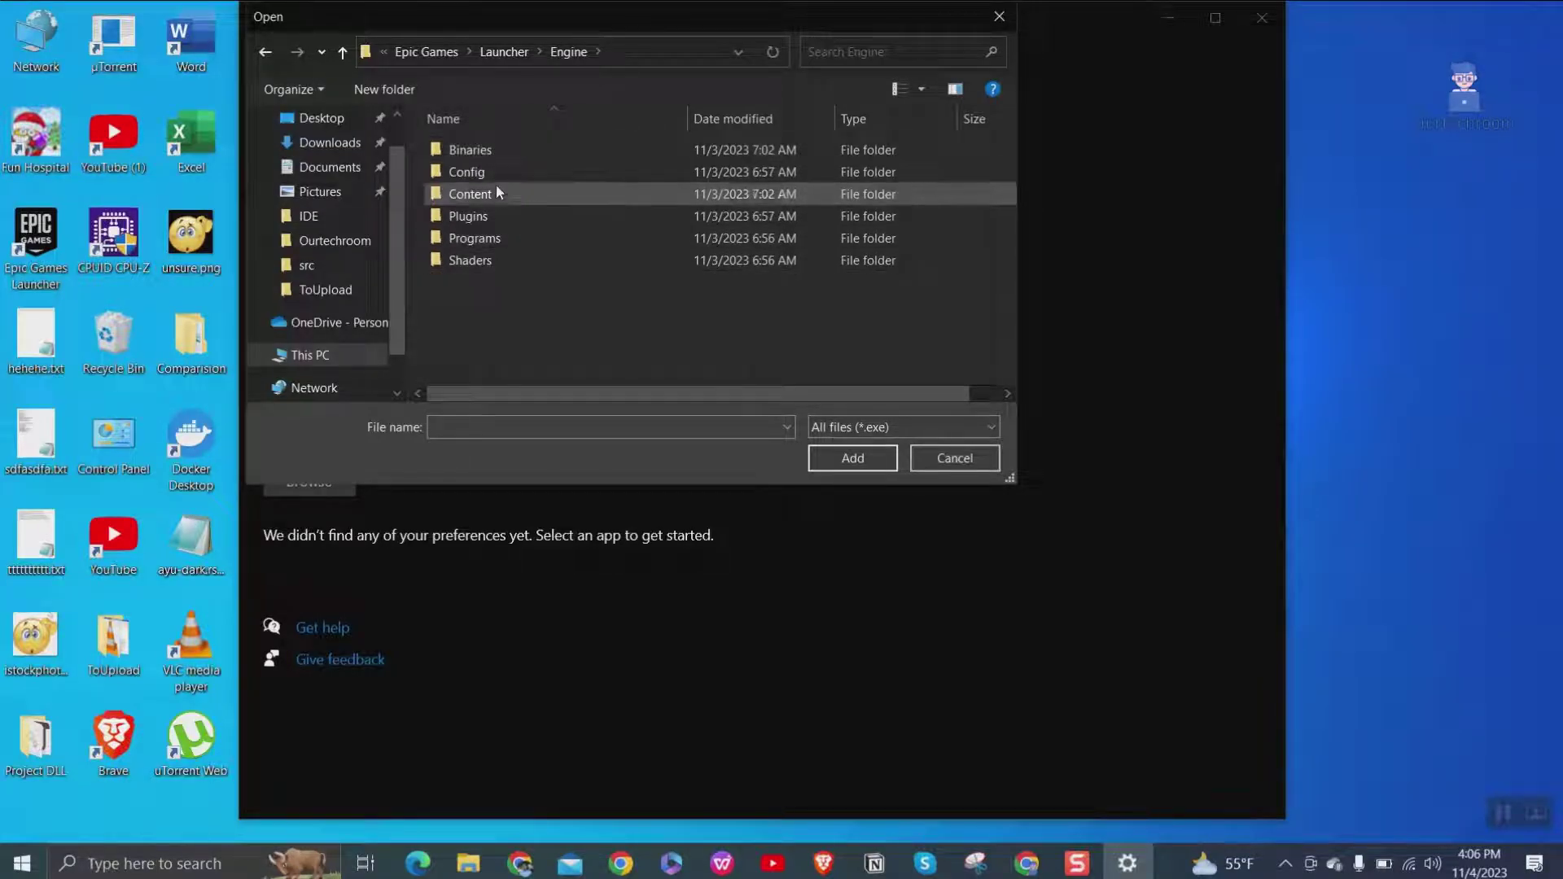
double_click(495, 152)
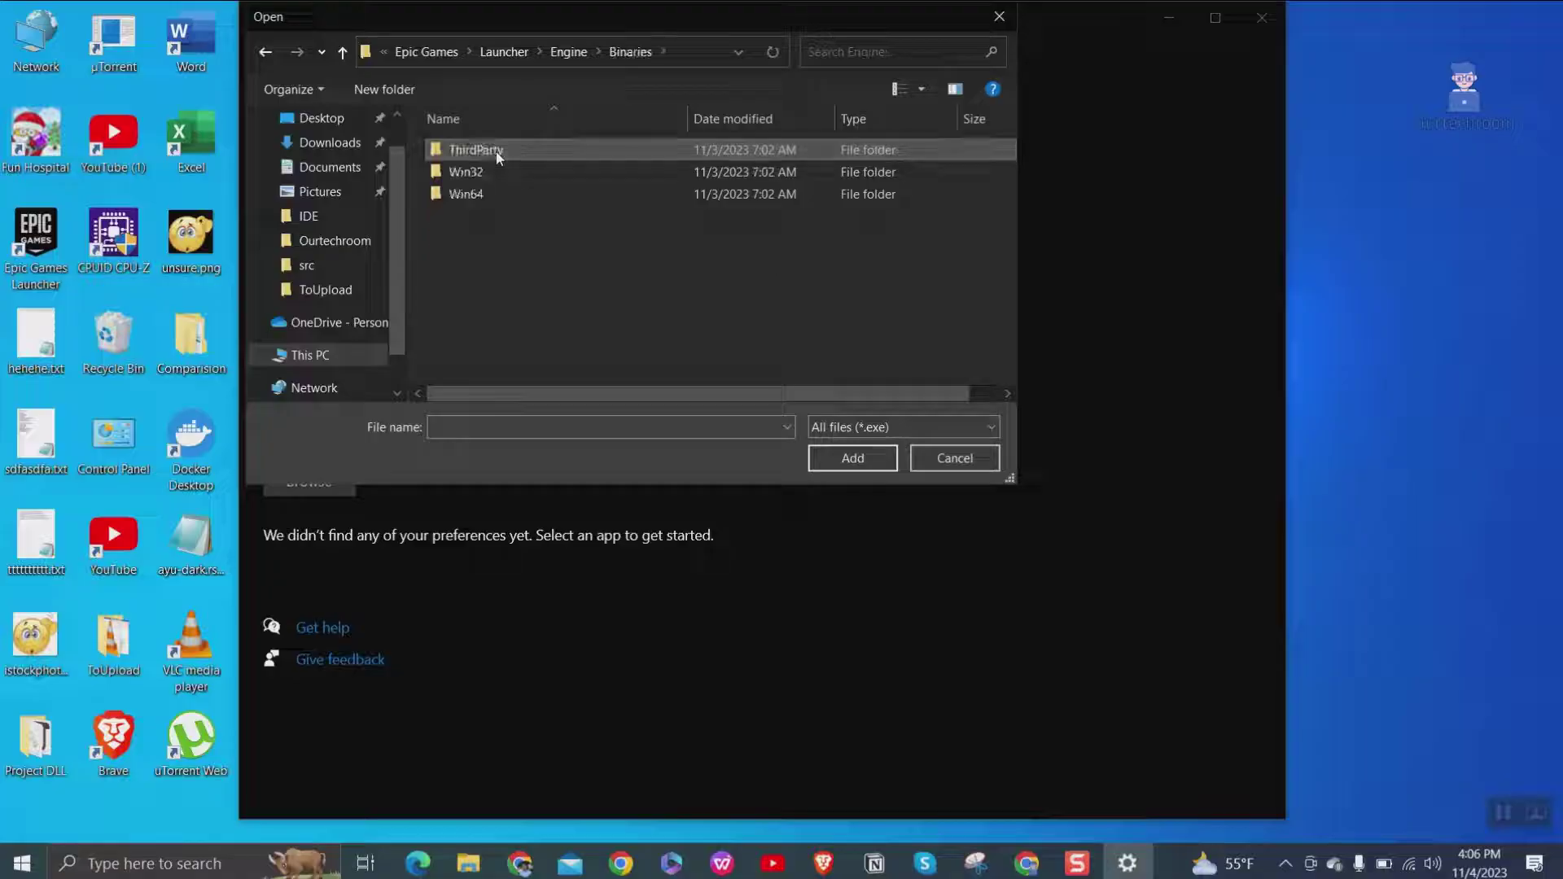
double_click(493, 194)
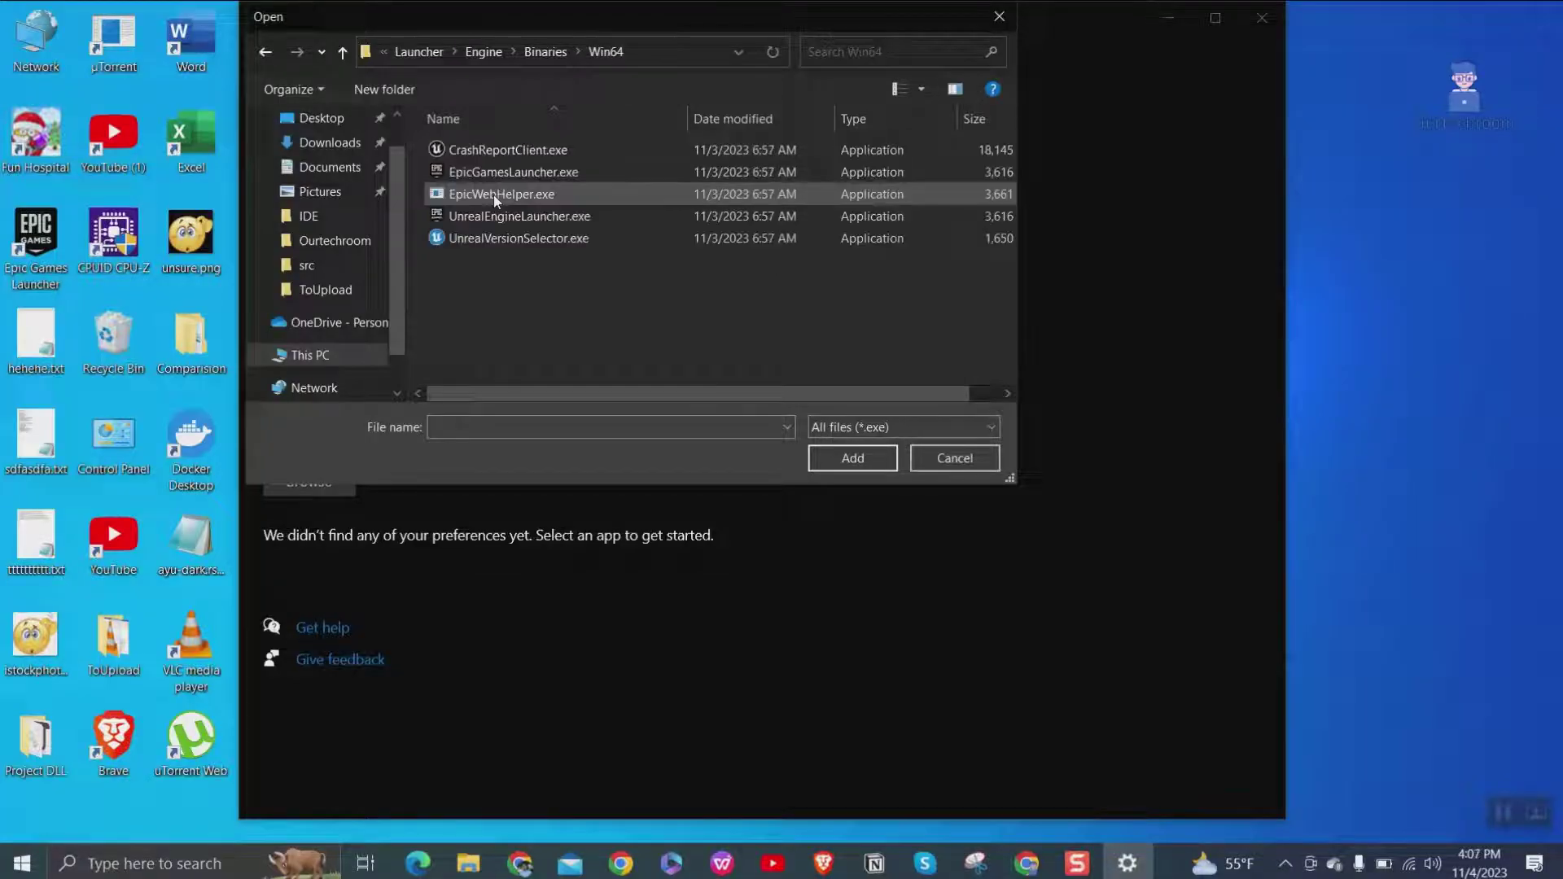
double_click(553, 173)
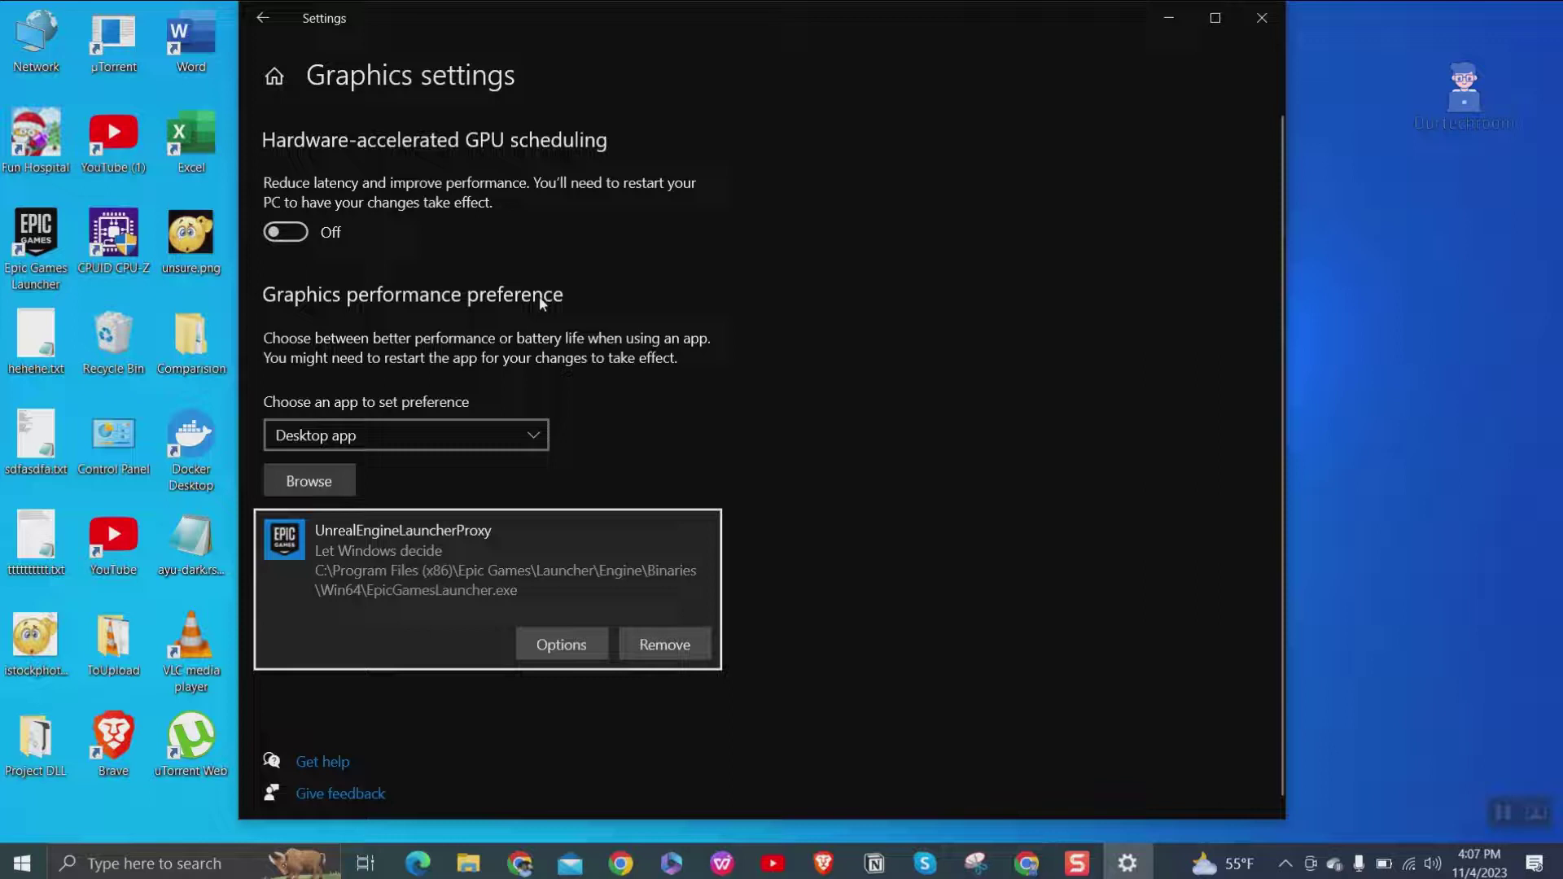
- Set the graphics preference of the added Epic Games launcher entry to Power saving, save it and close Settings
left_click(553, 642)
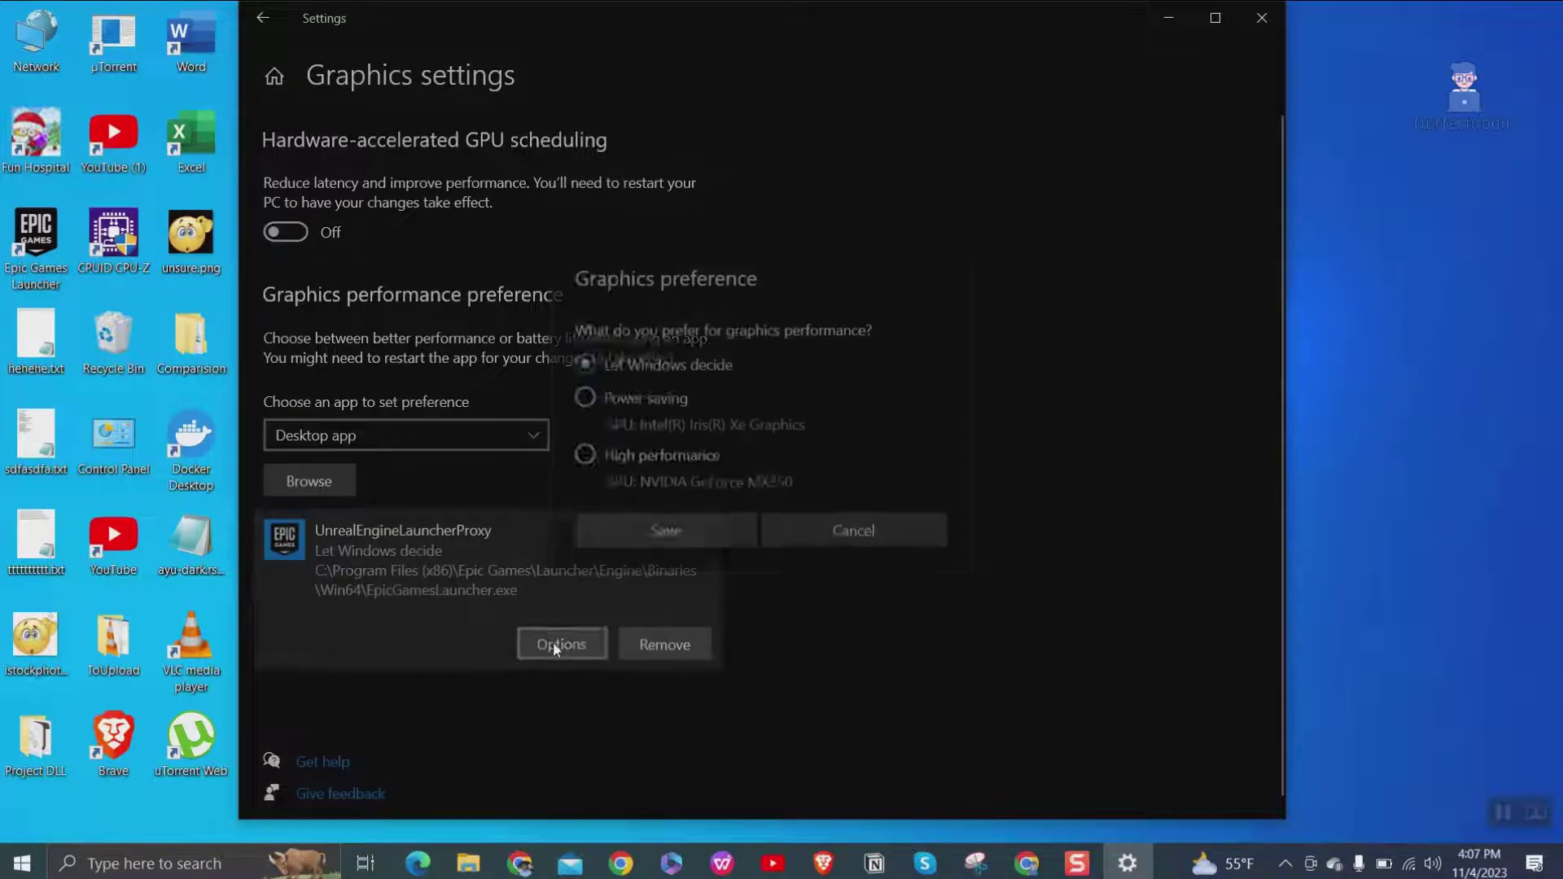
left_click(595, 400)
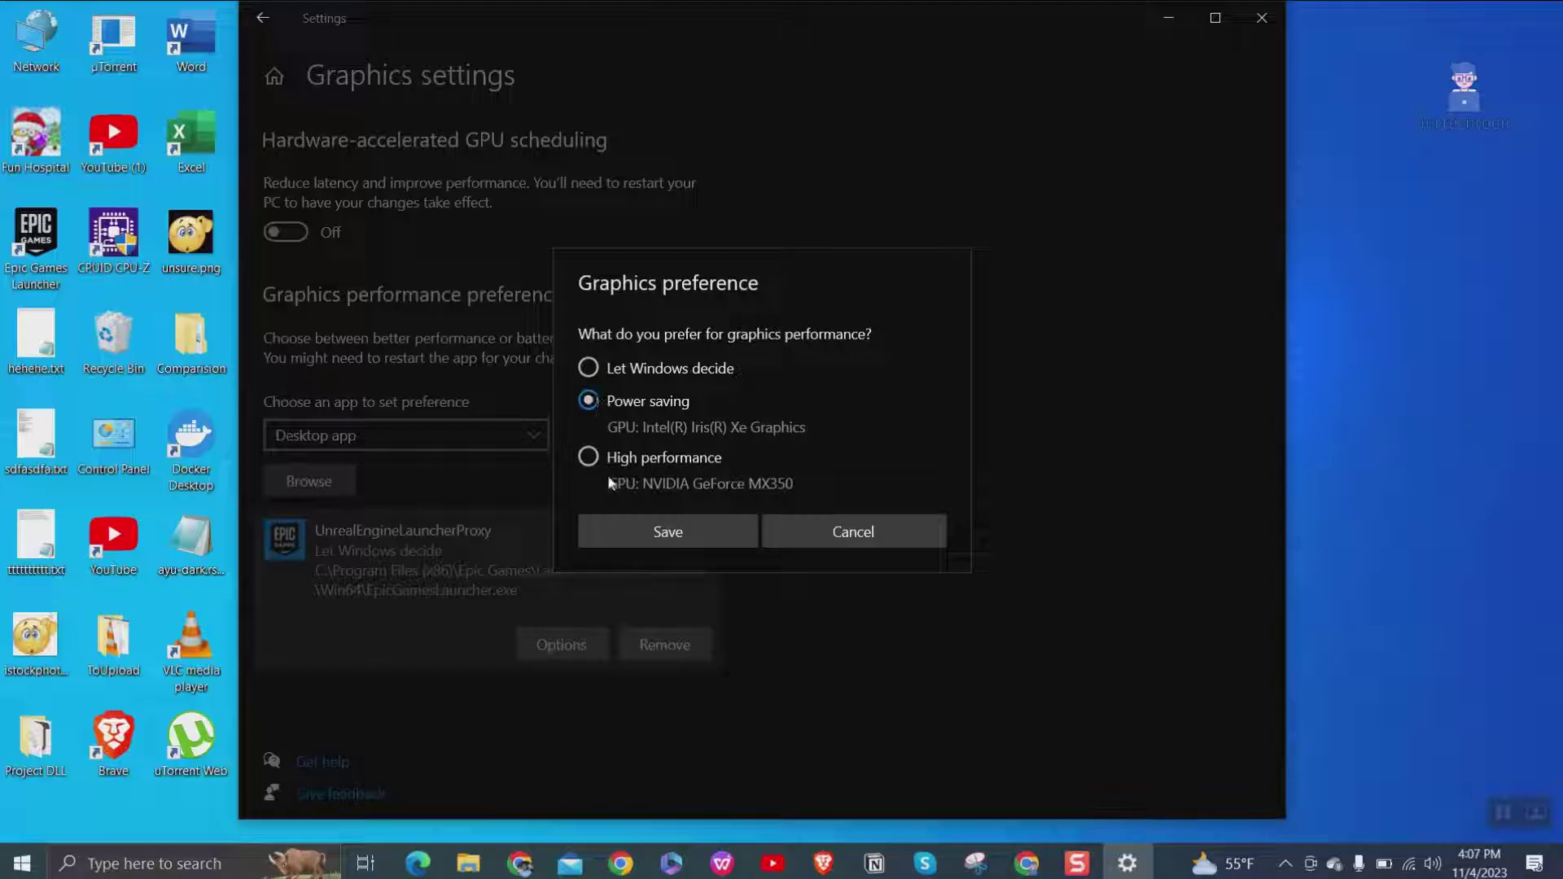
left_click(684, 531)
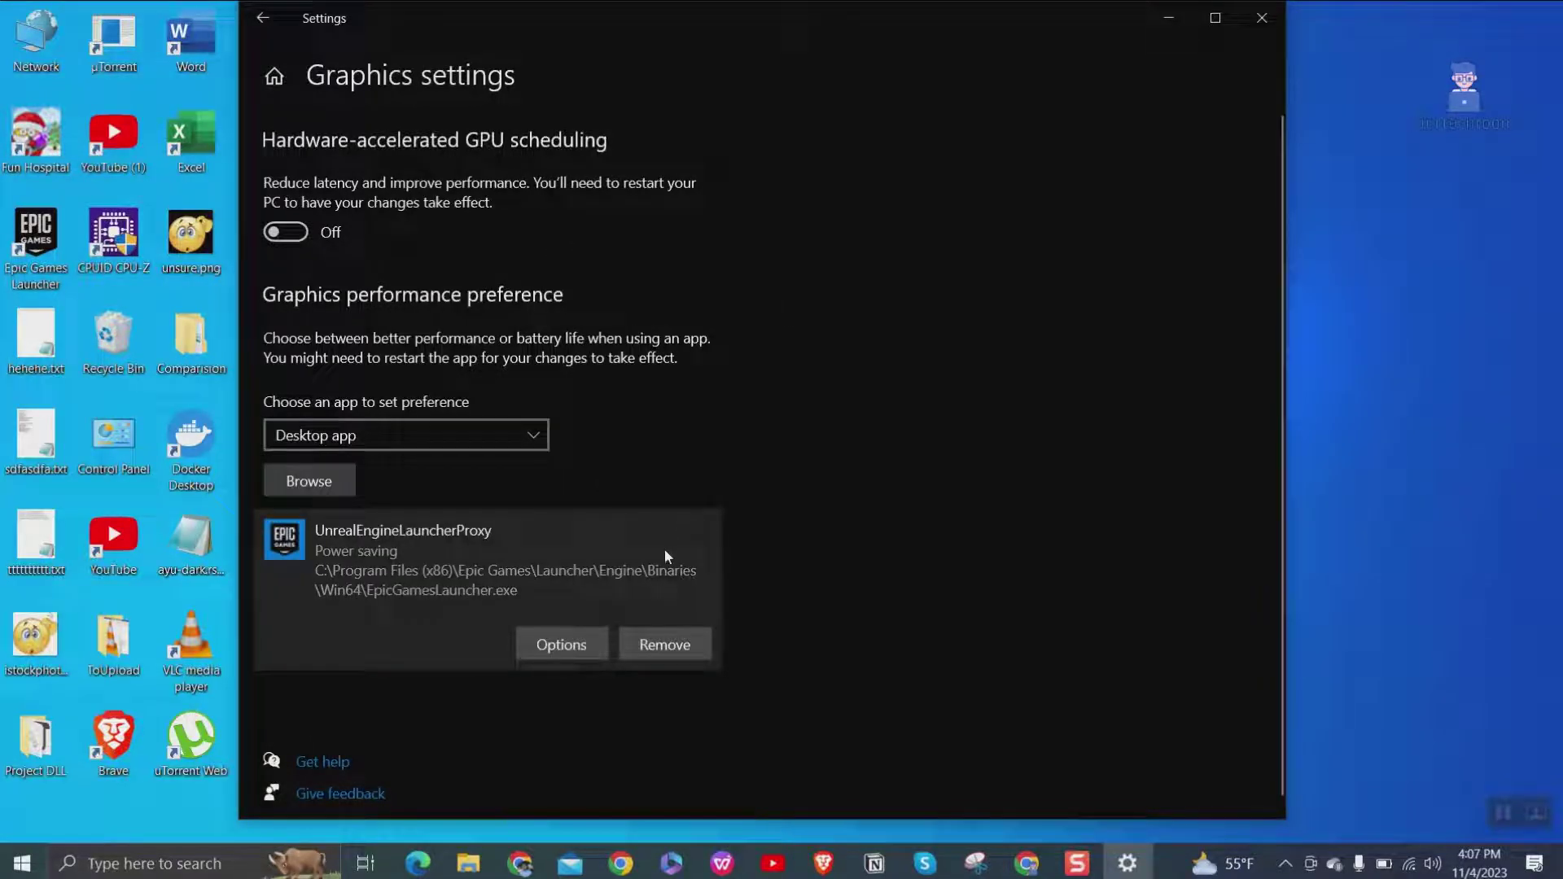
left_click(1260, 25)
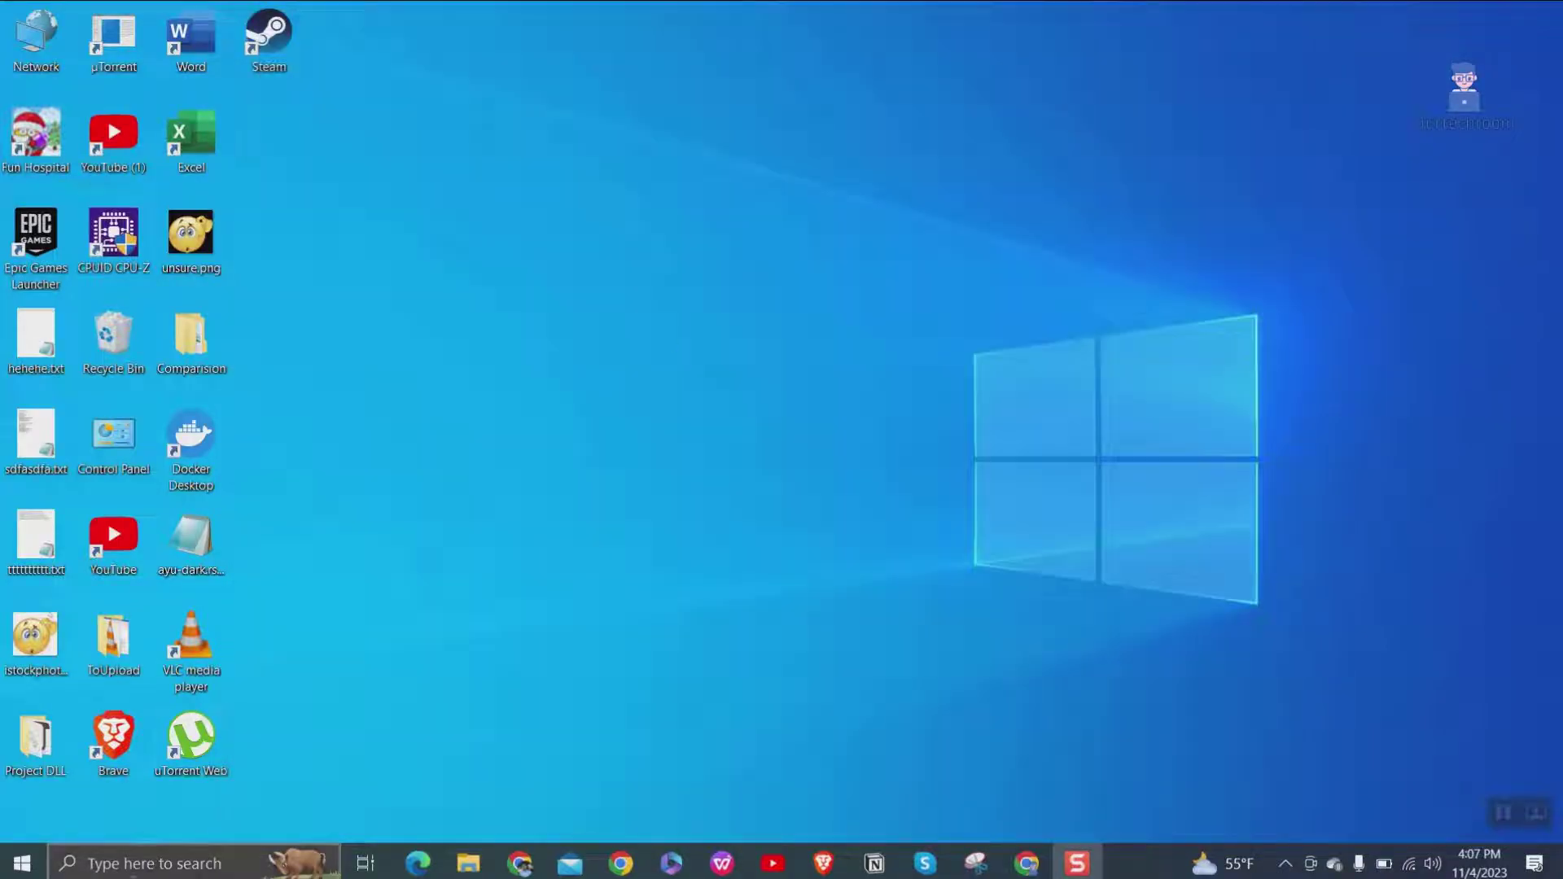
- Search Windows for "epic", launch Epic Games Launcher to check that its store page loads, and close its window
left_click(158, 864)
type("epic")
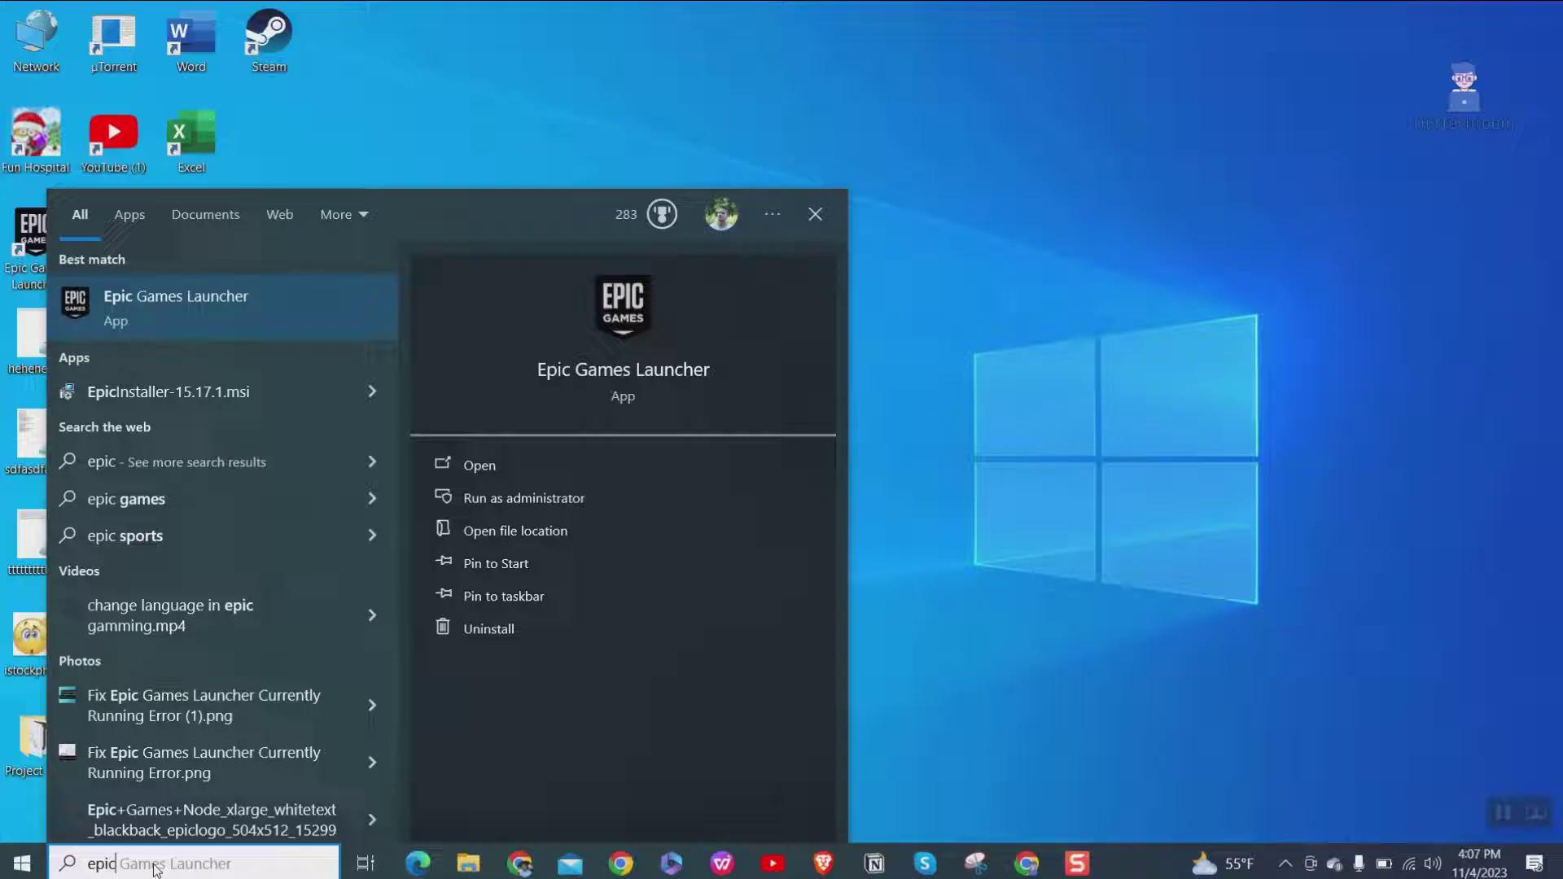
left_click(241, 315)
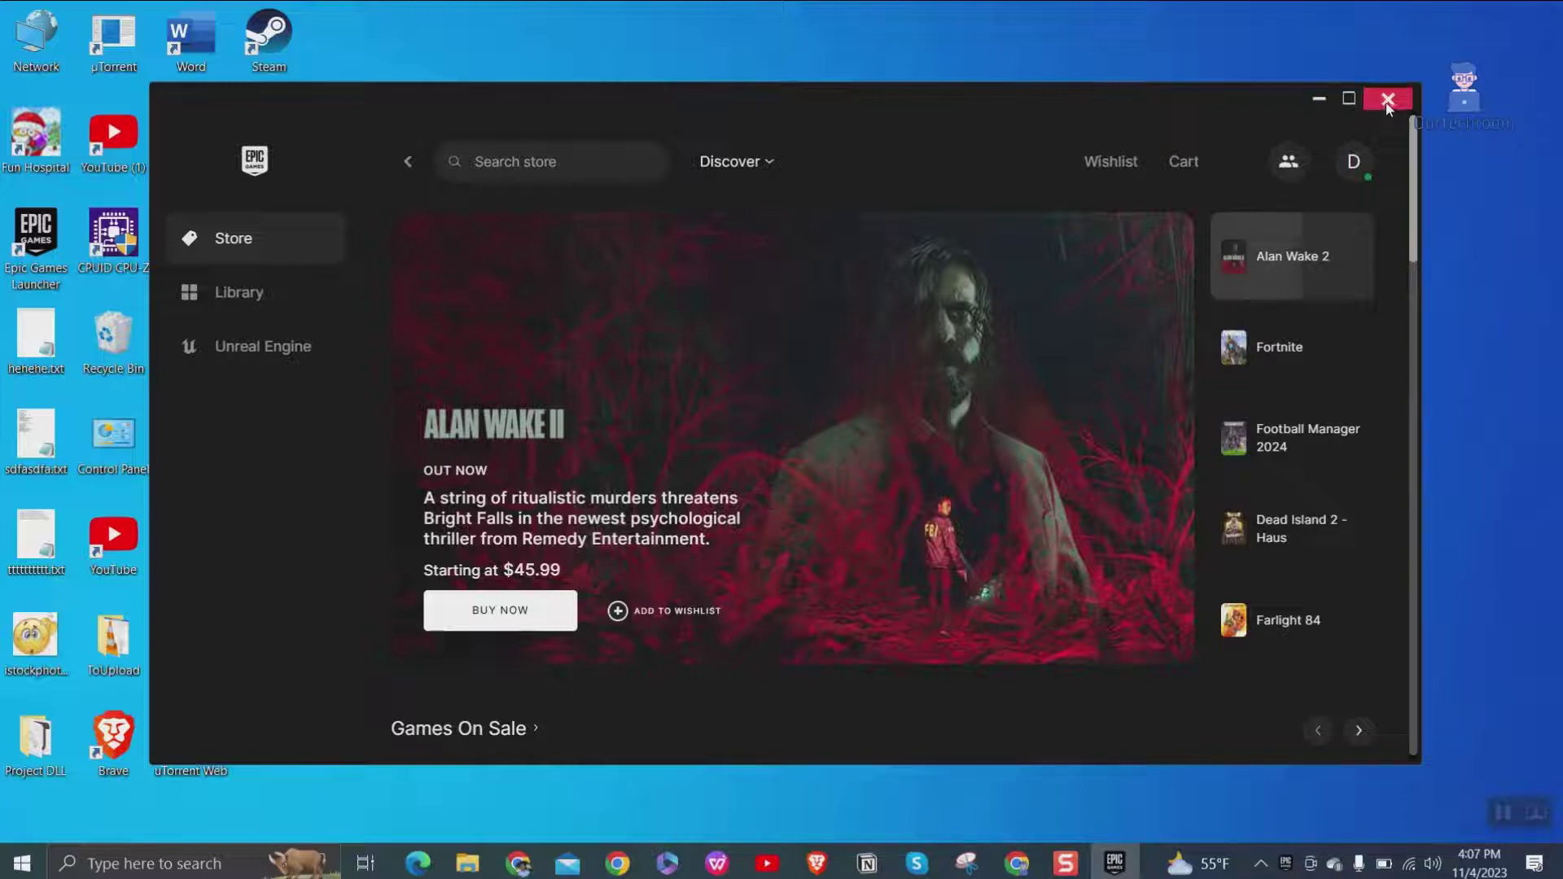
left_click(1387, 99)
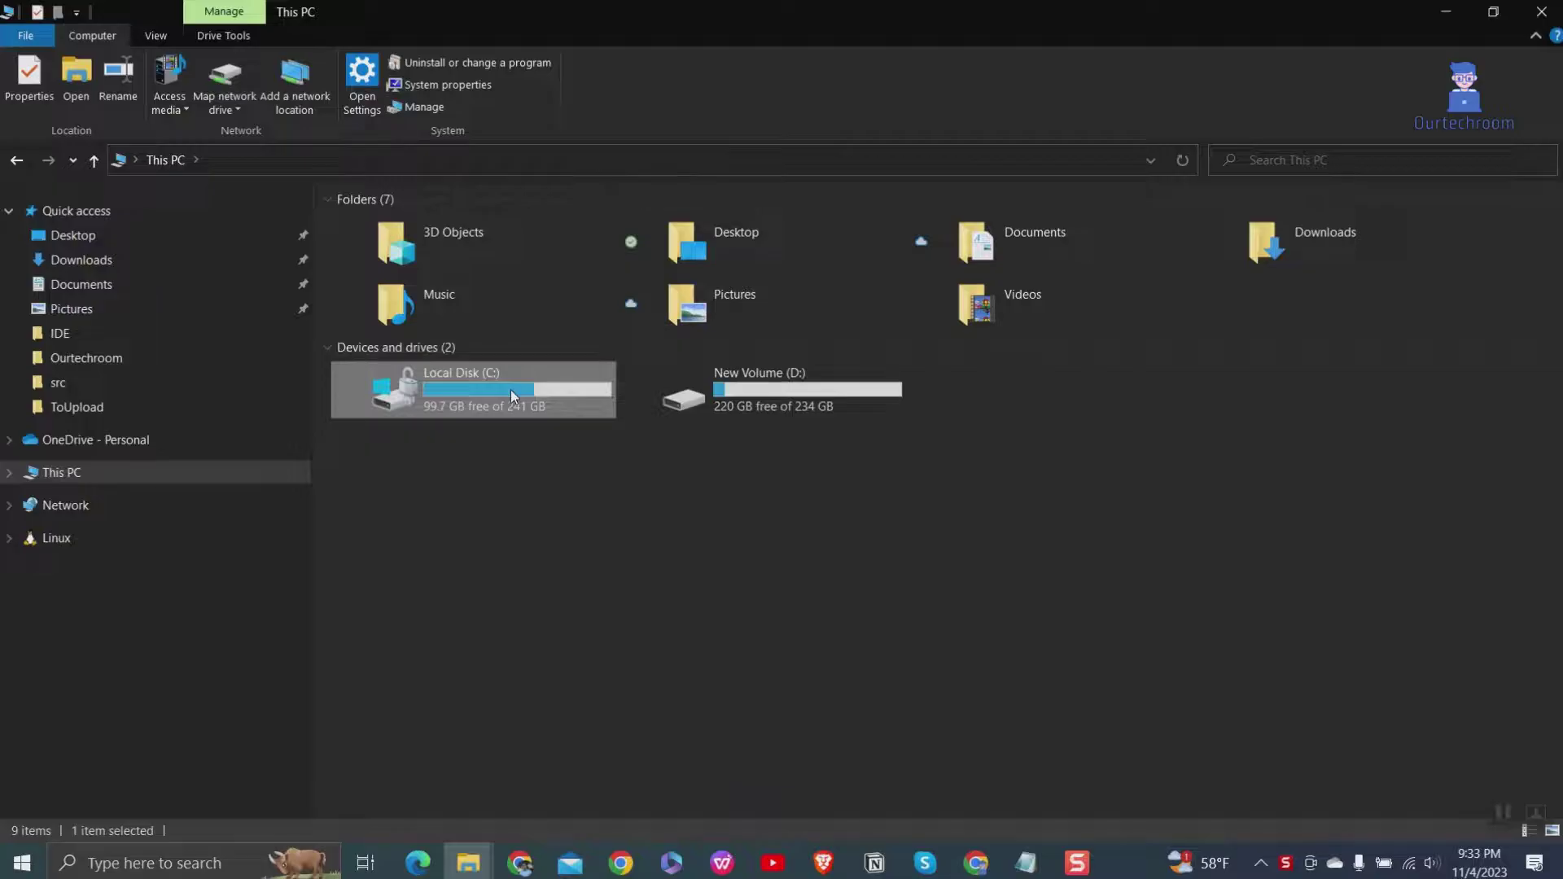
double_click(510, 389)
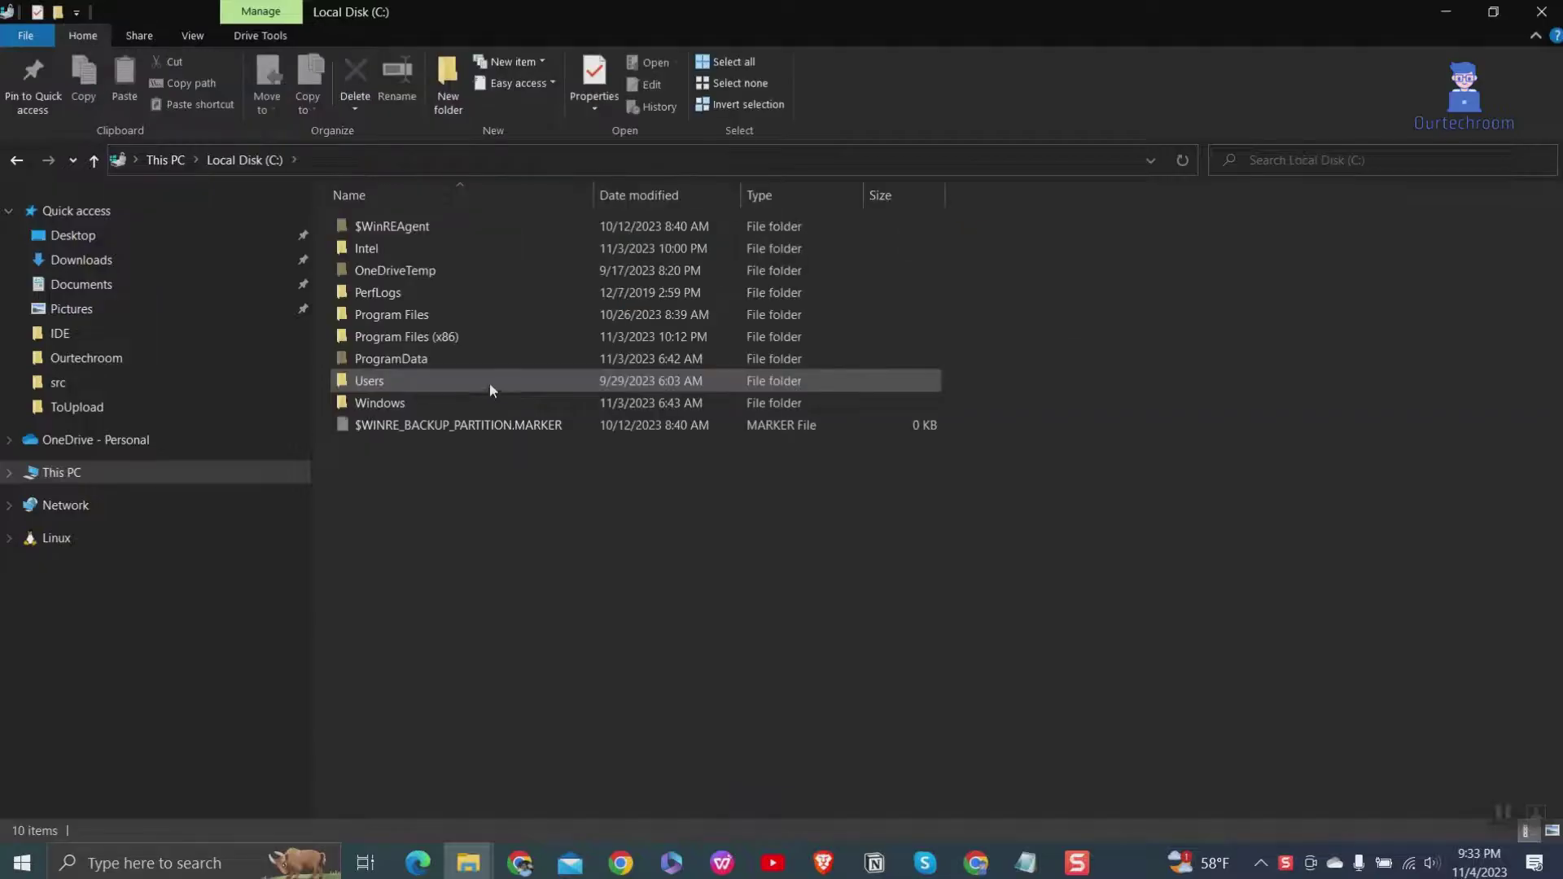
left_click(387, 169)
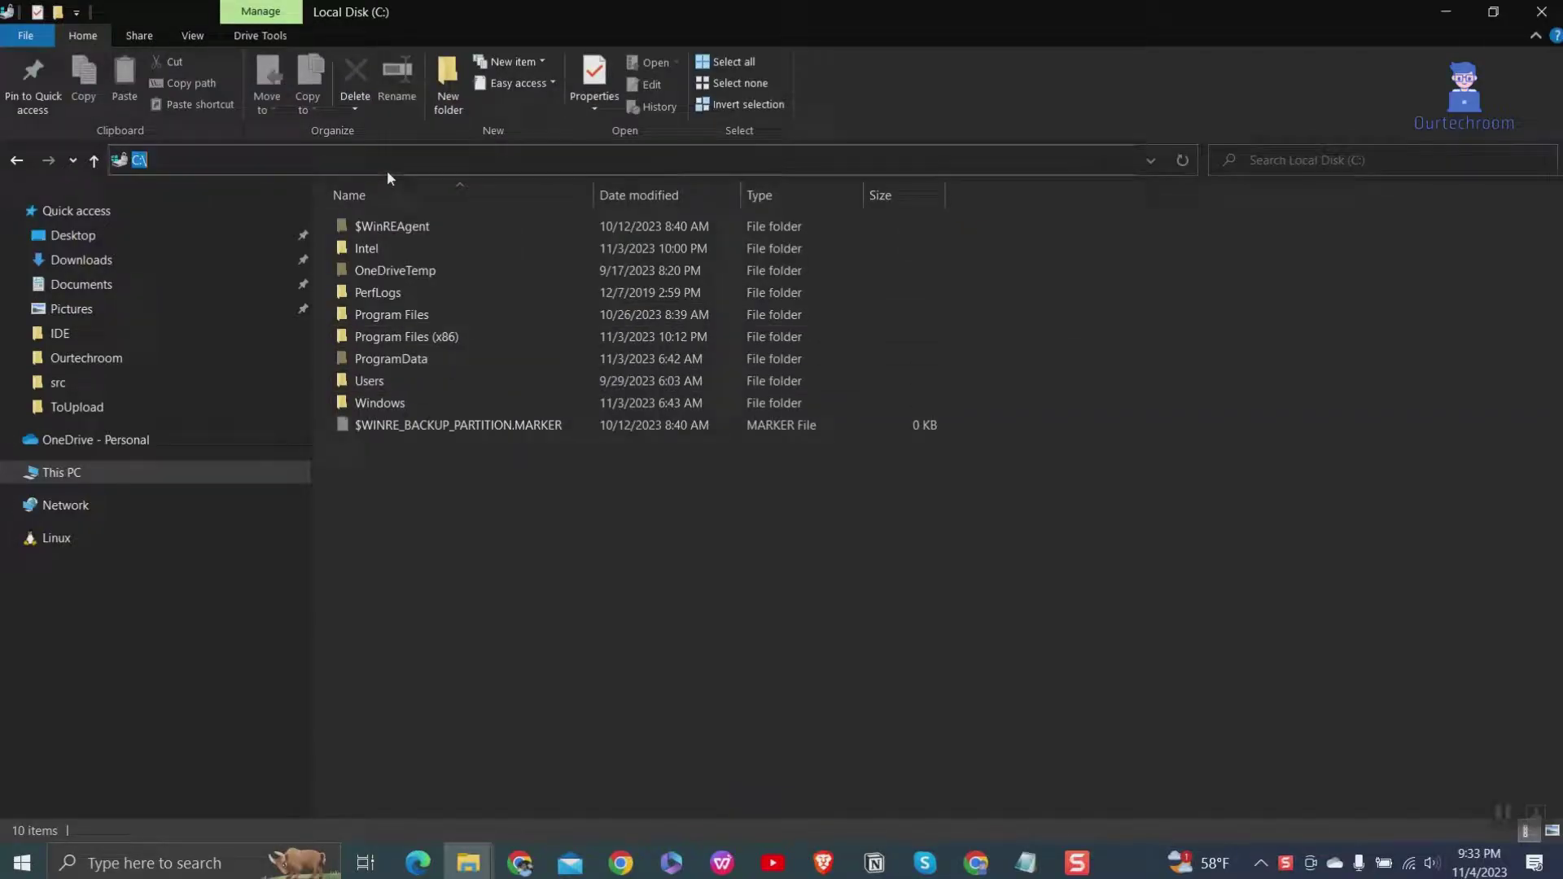
type("C:\\Program Files (x86)\\Epic Games\\Launcher\\Portal\\Binaries\\Win32")
left_click(108, 473)
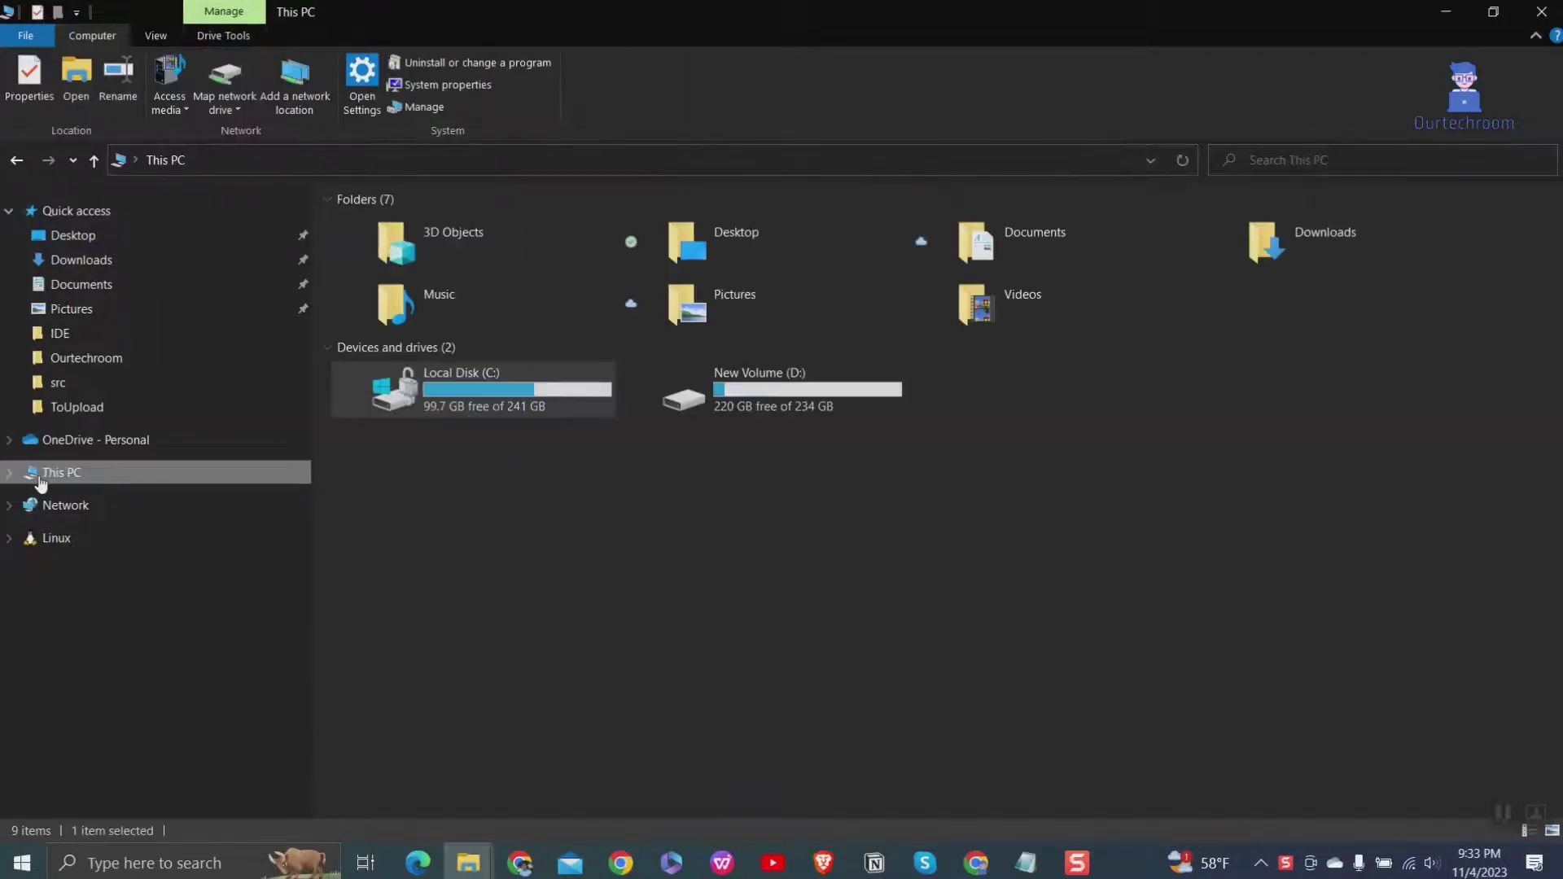
- Browse from This PC to the folder C:\Program Files (x86)\Epic Games\Launcher\Engine\Binaries\Win64
double_click(436, 393)
double_click(451, 338)
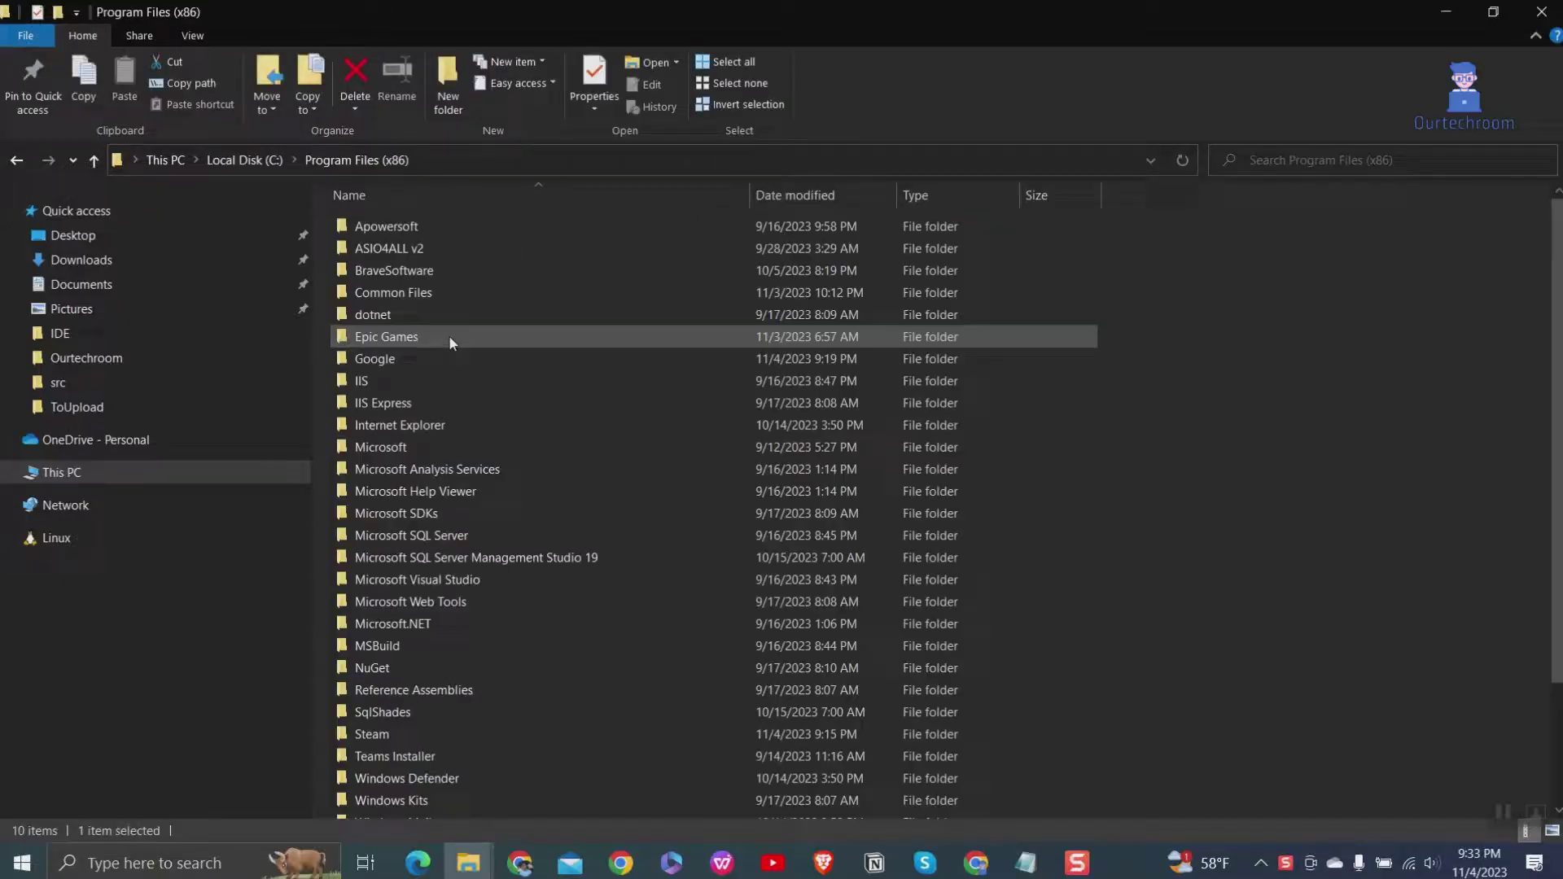
double_click(450, 339)
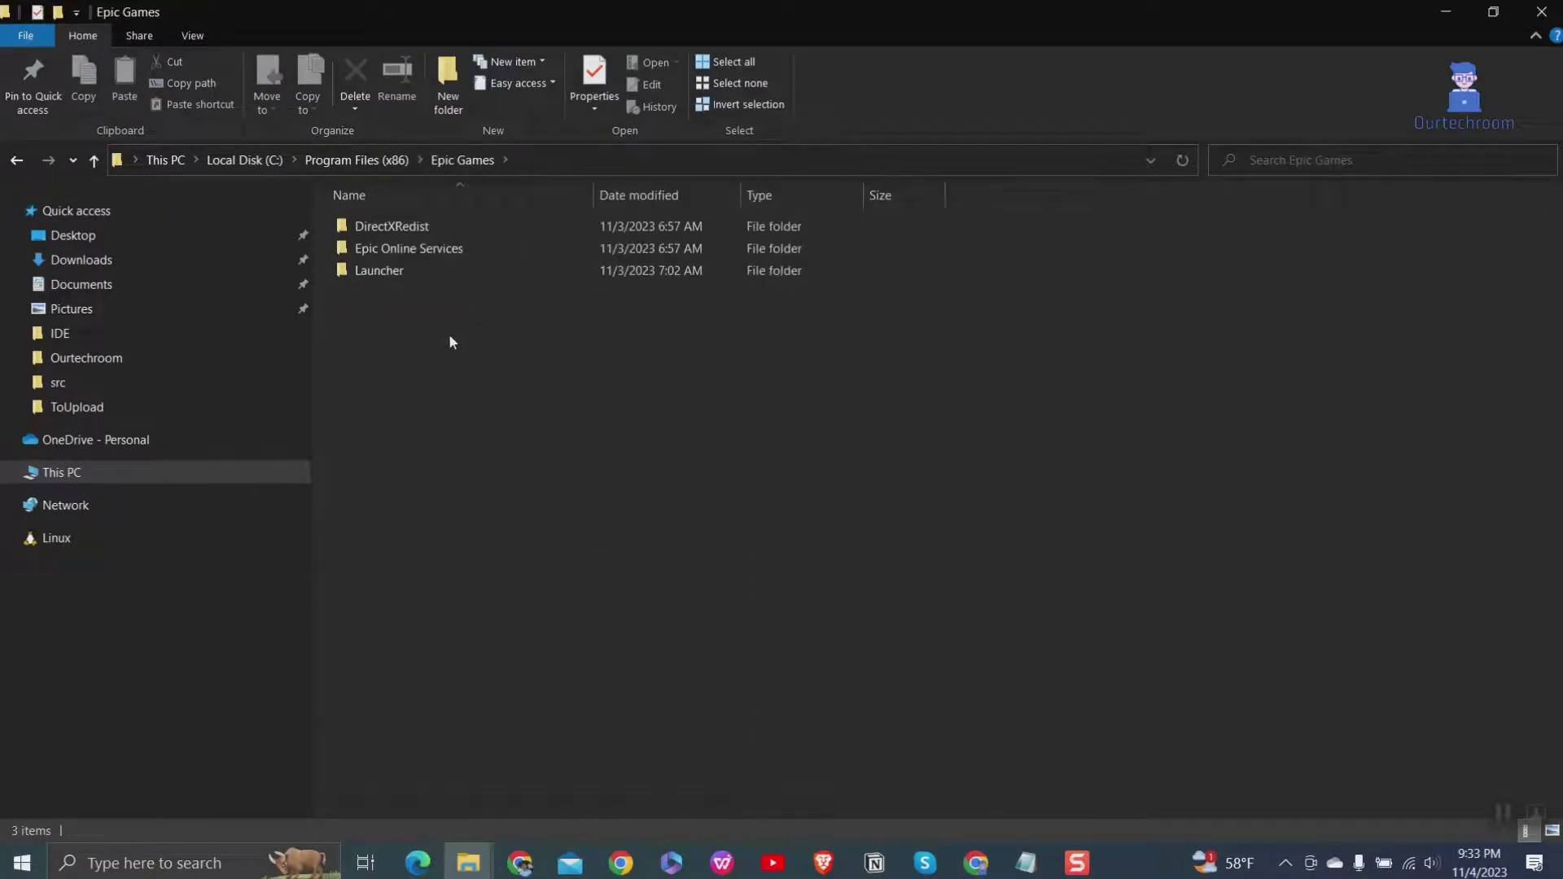
left_click(402, 271)
double_click(402, 270)
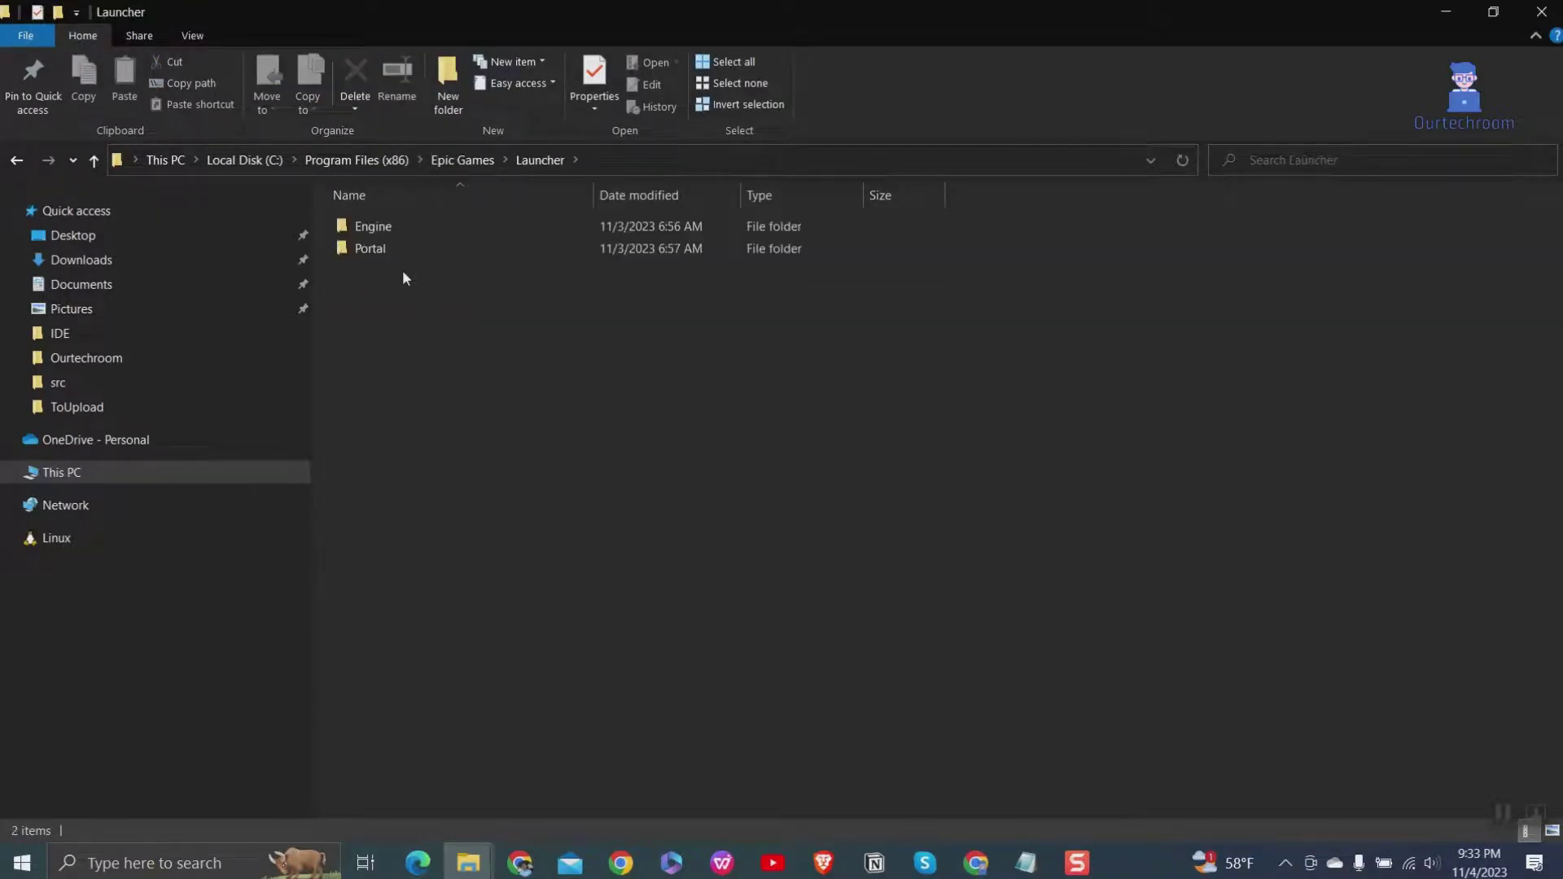
double_click(388, 227)
double_click(391, 228)
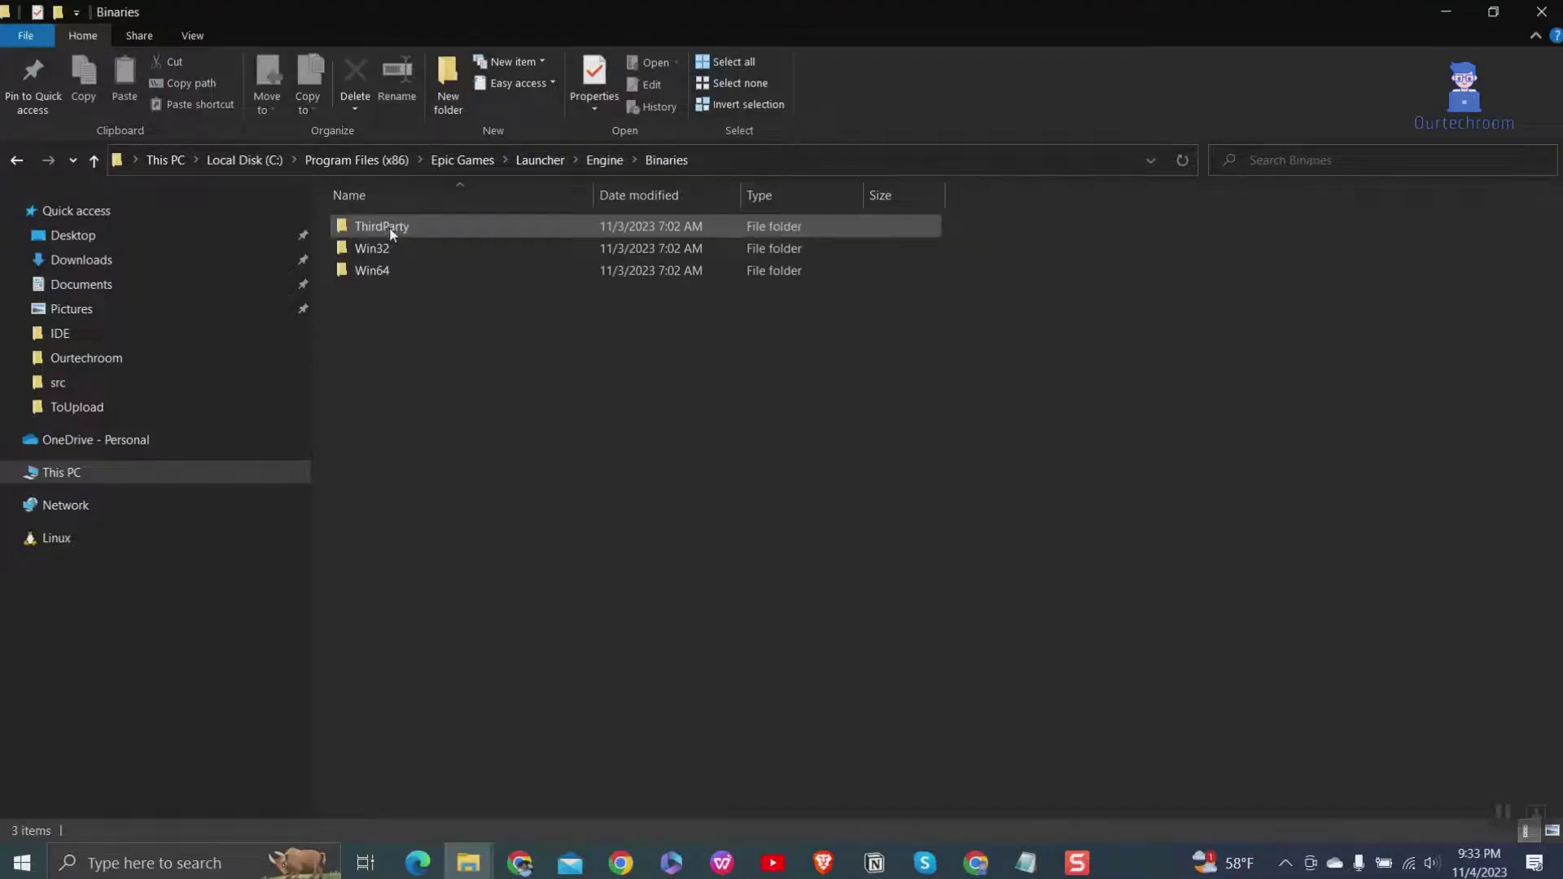
double_click(397, 269)
- Open the compatibility properties of EpicGamesLauncher.exe in the Win64 folder
scroll(431, 638, "down", 3)
scroll(432, 637, "down", 7)
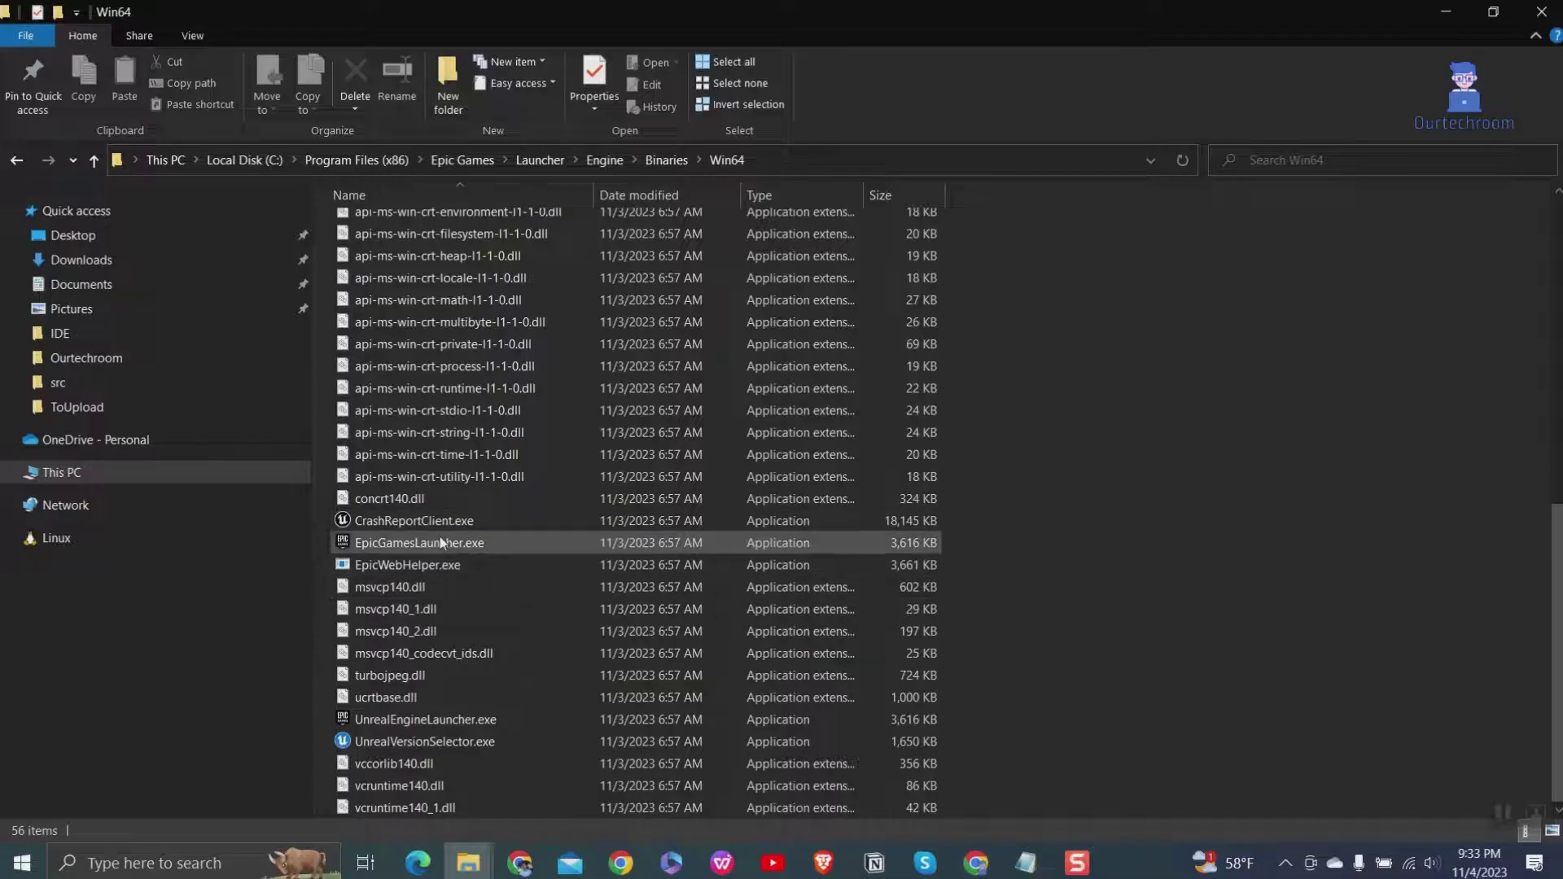
left_click(452, 543)
right_click(452, 540)
key("r")
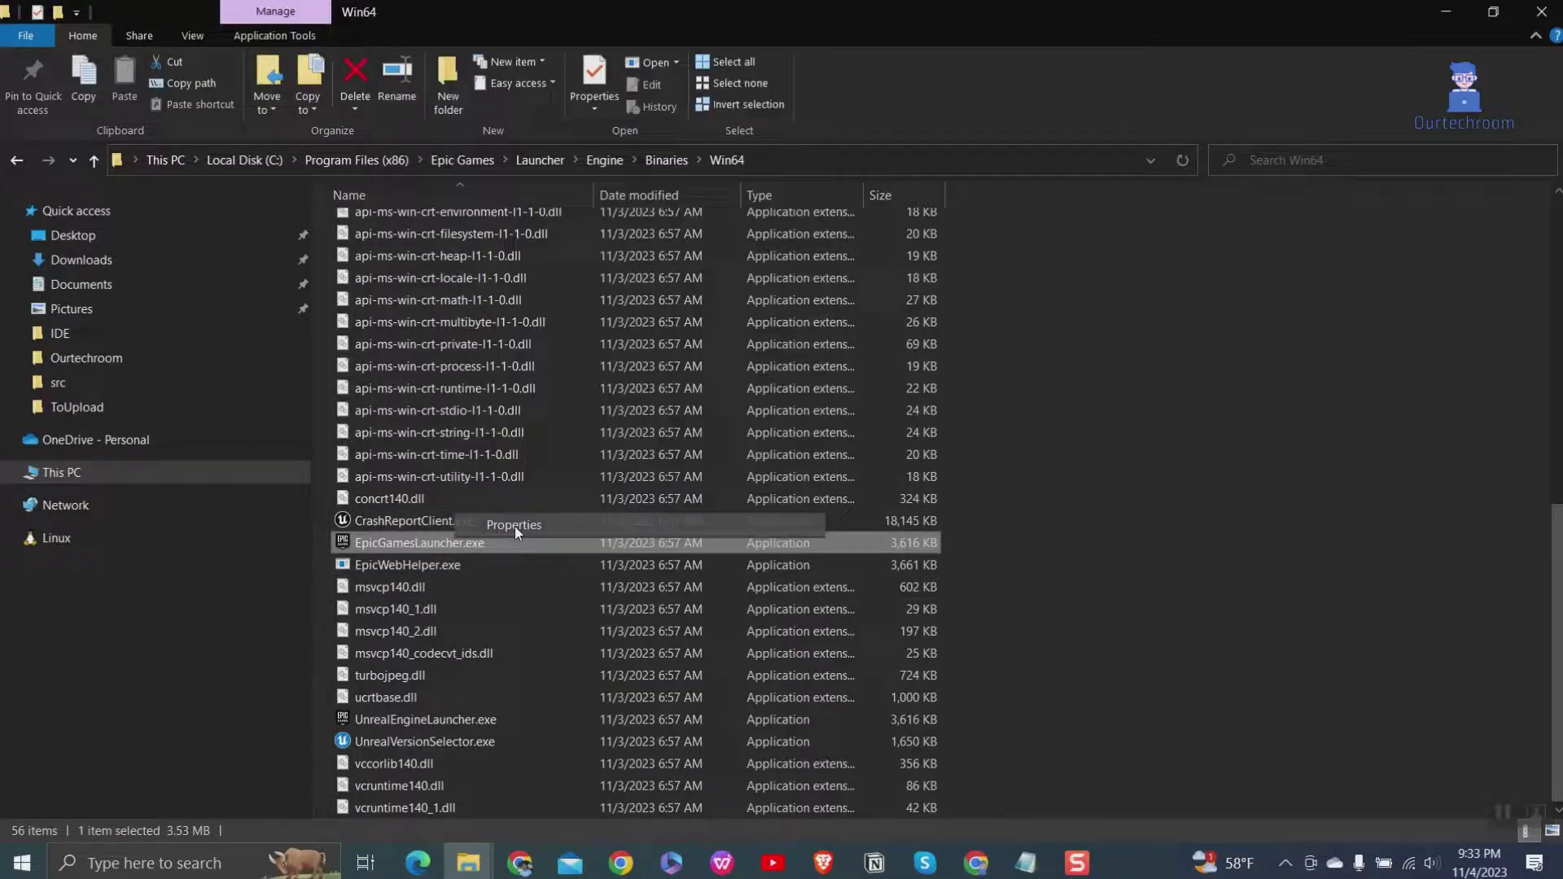
left_click(652, 355)
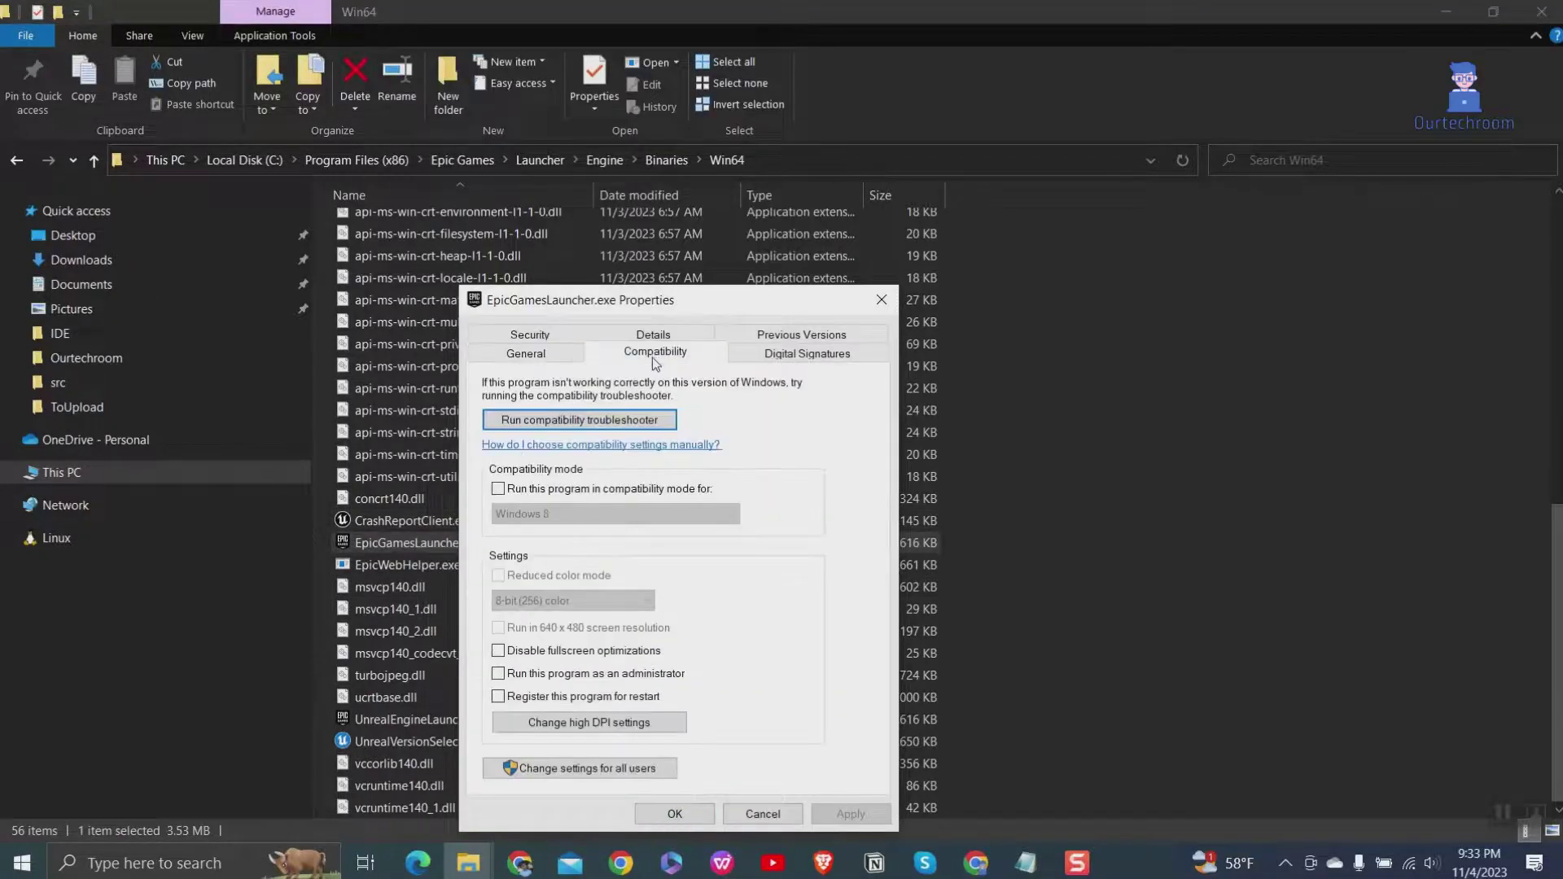
- Override the launcher's high DPI scaling behavior with scaling performed by Application, apply the change and close the properties
left_click(612, 723)
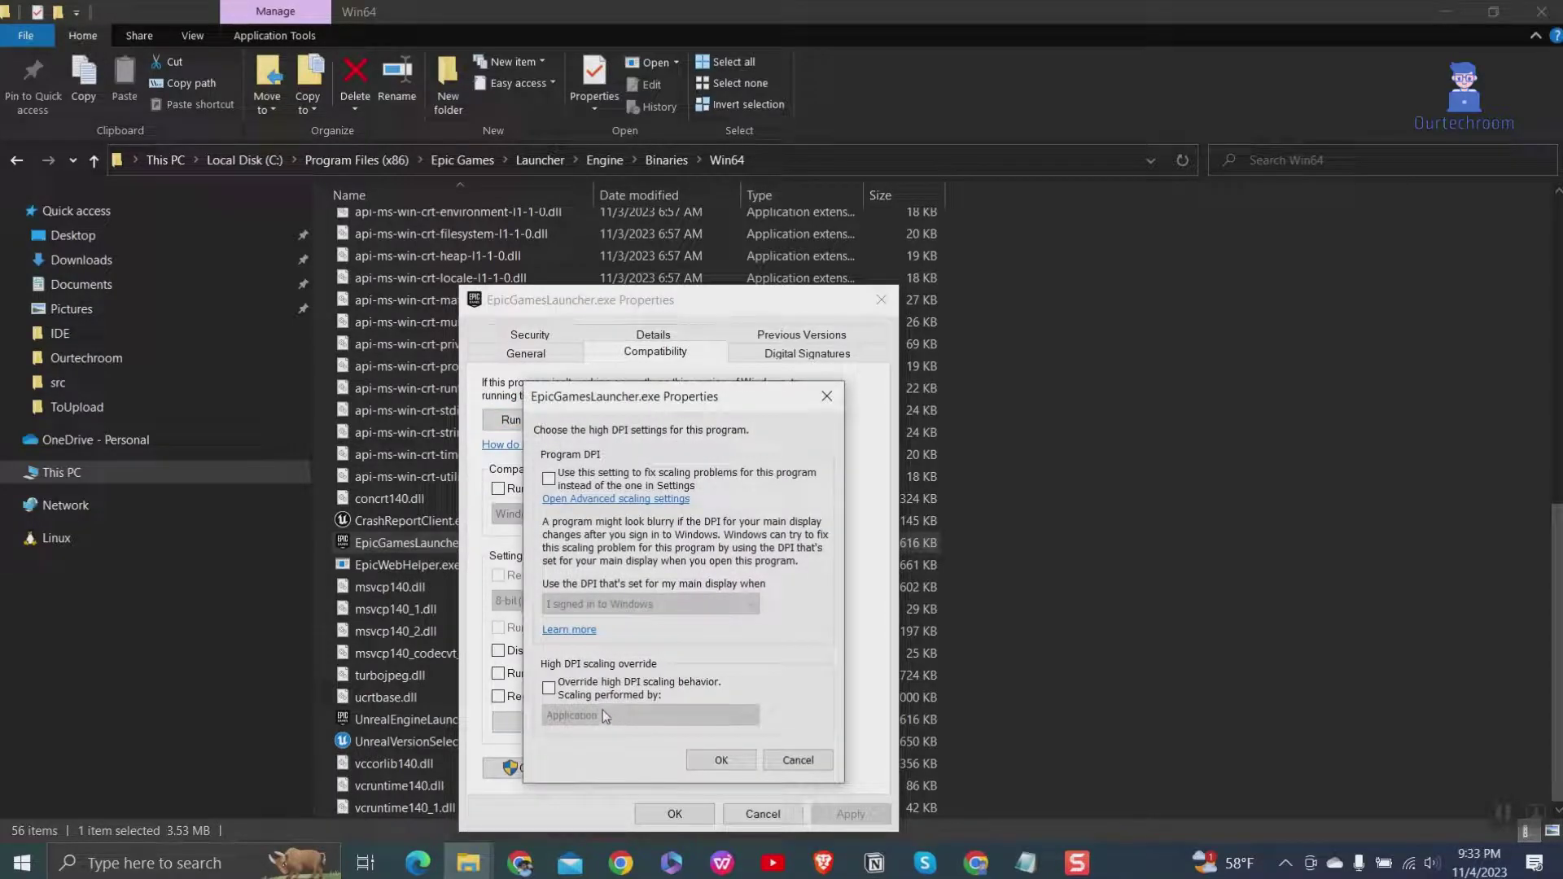
left_click(560, 690)
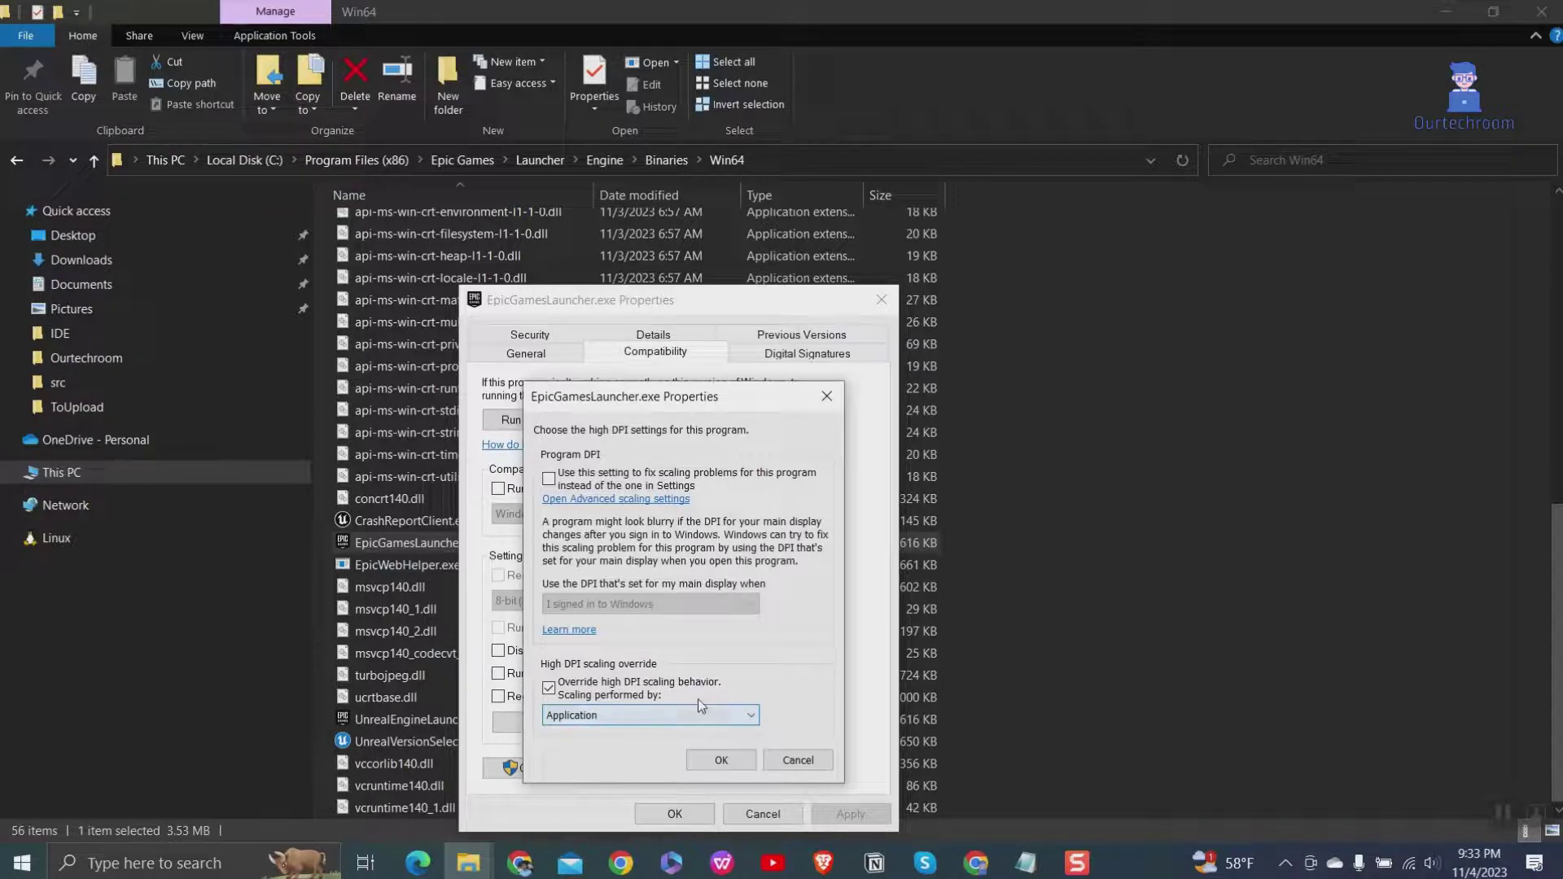
left_click(730, 761)
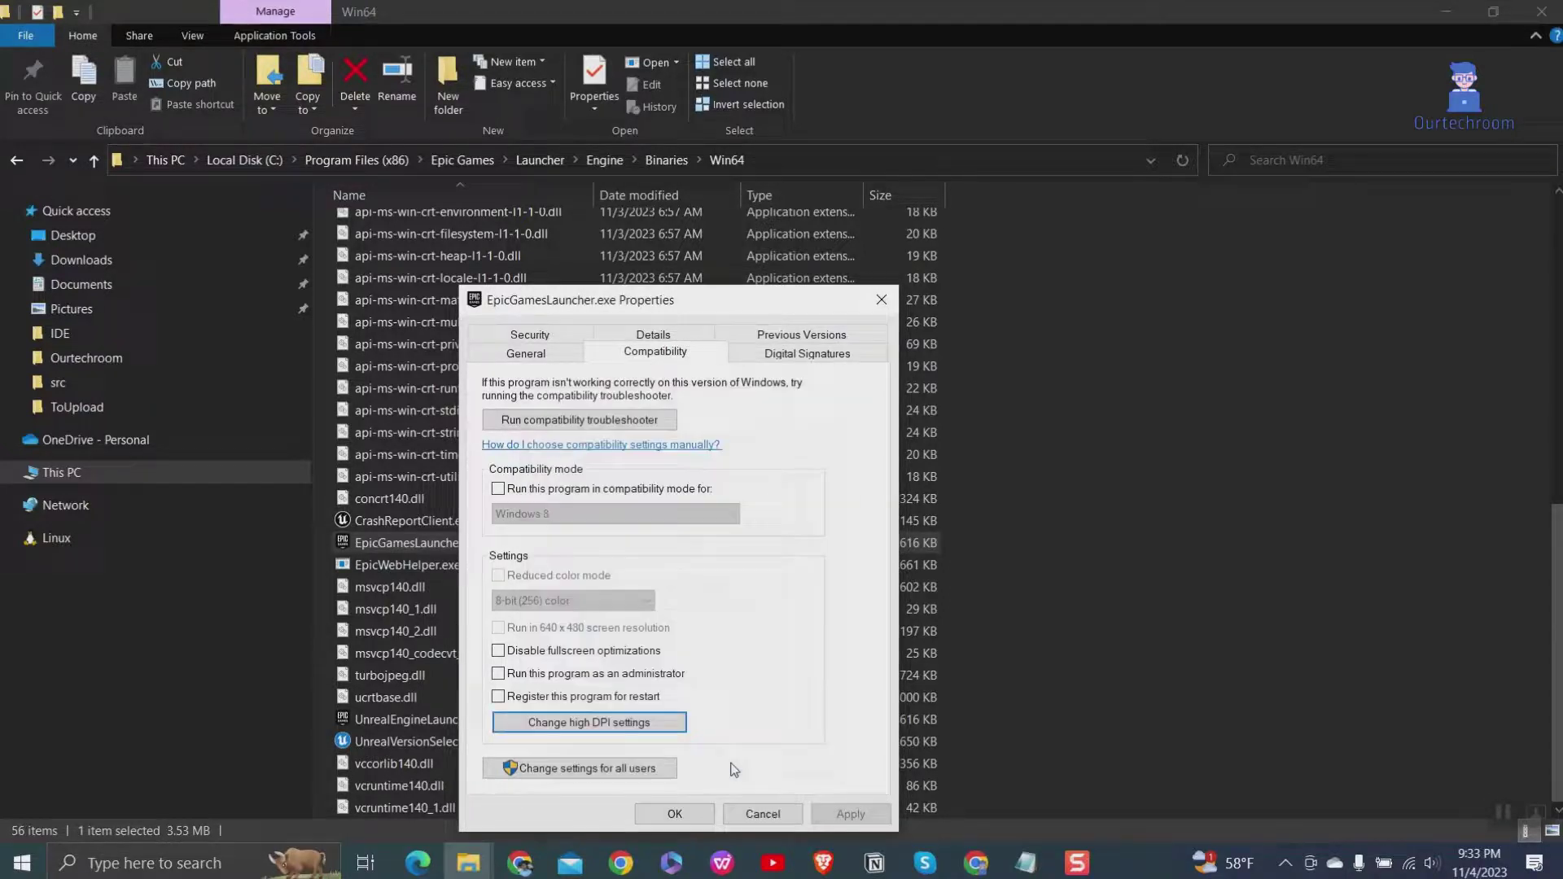
left_click(848, 814)
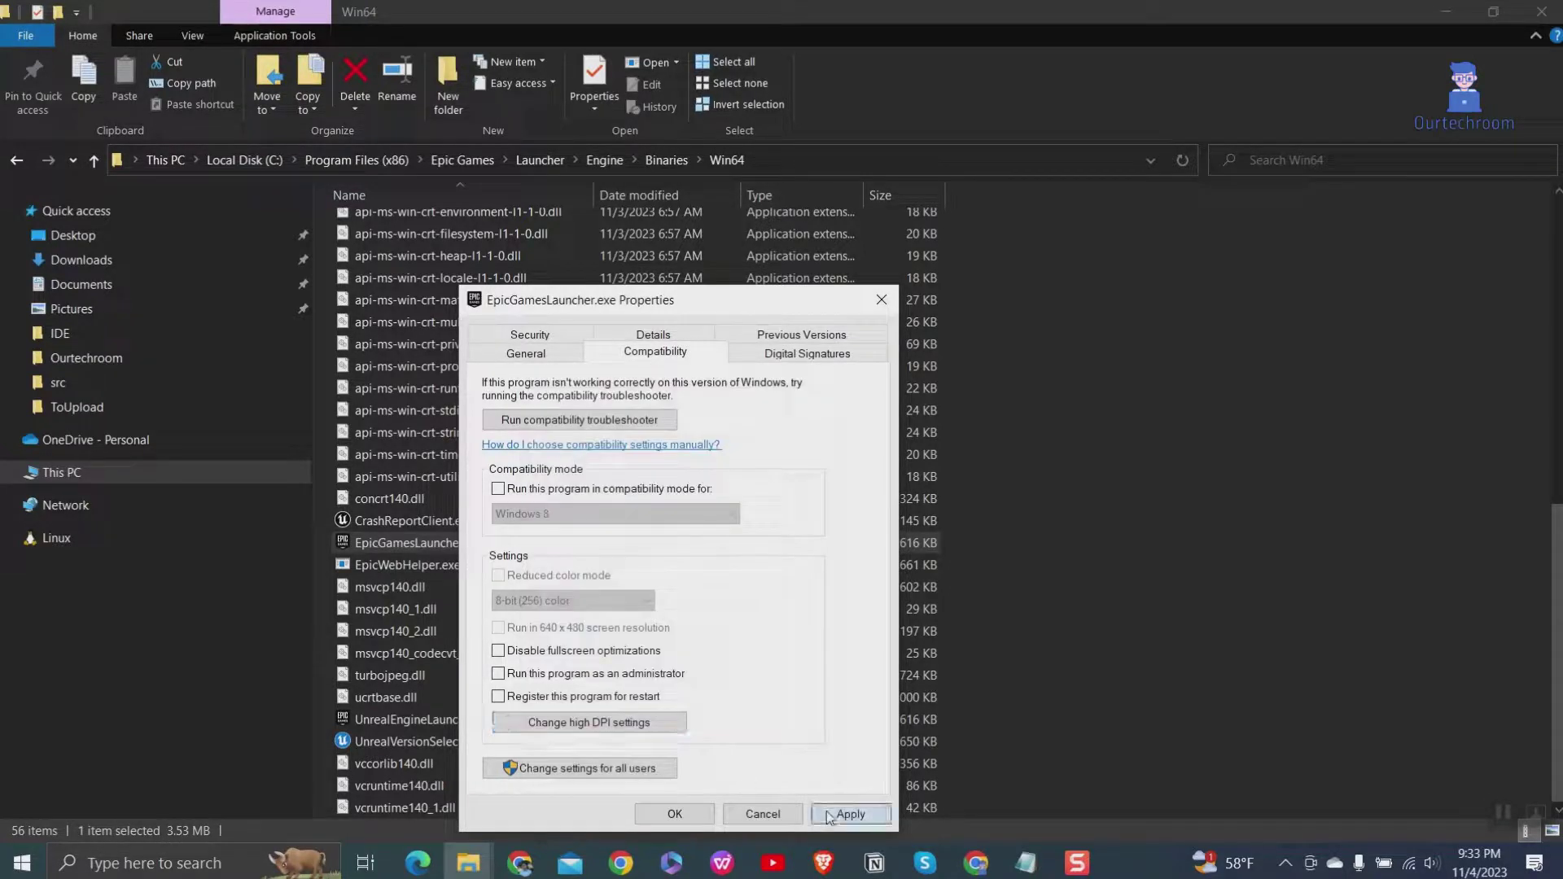
left_click(674, 815)
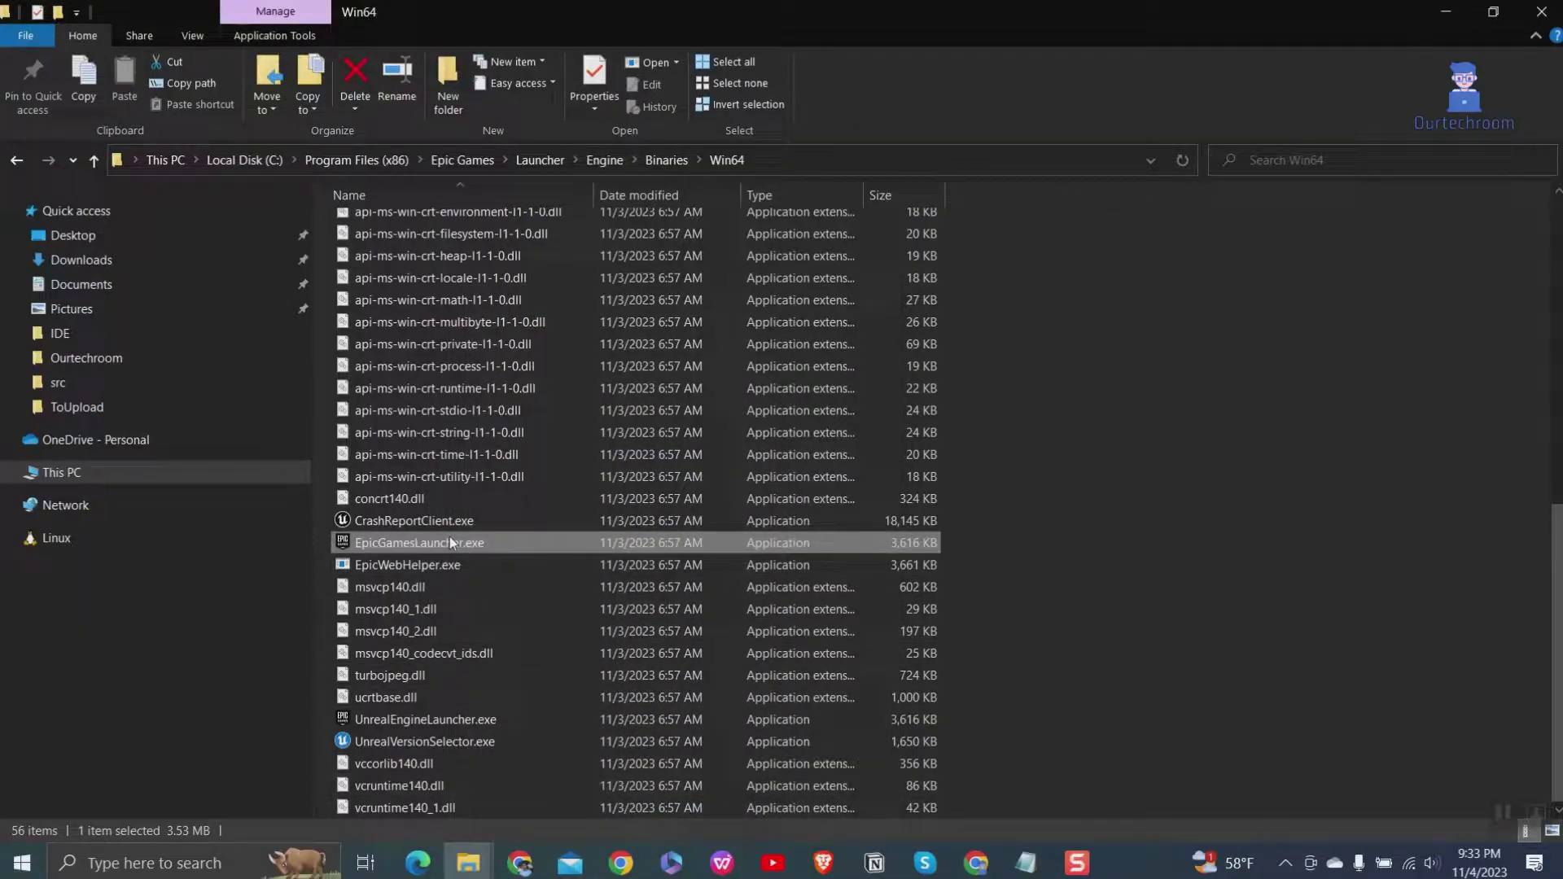
- Search Windows for "epic" and launch Epic Games Launcher again
left_click(196, 862)
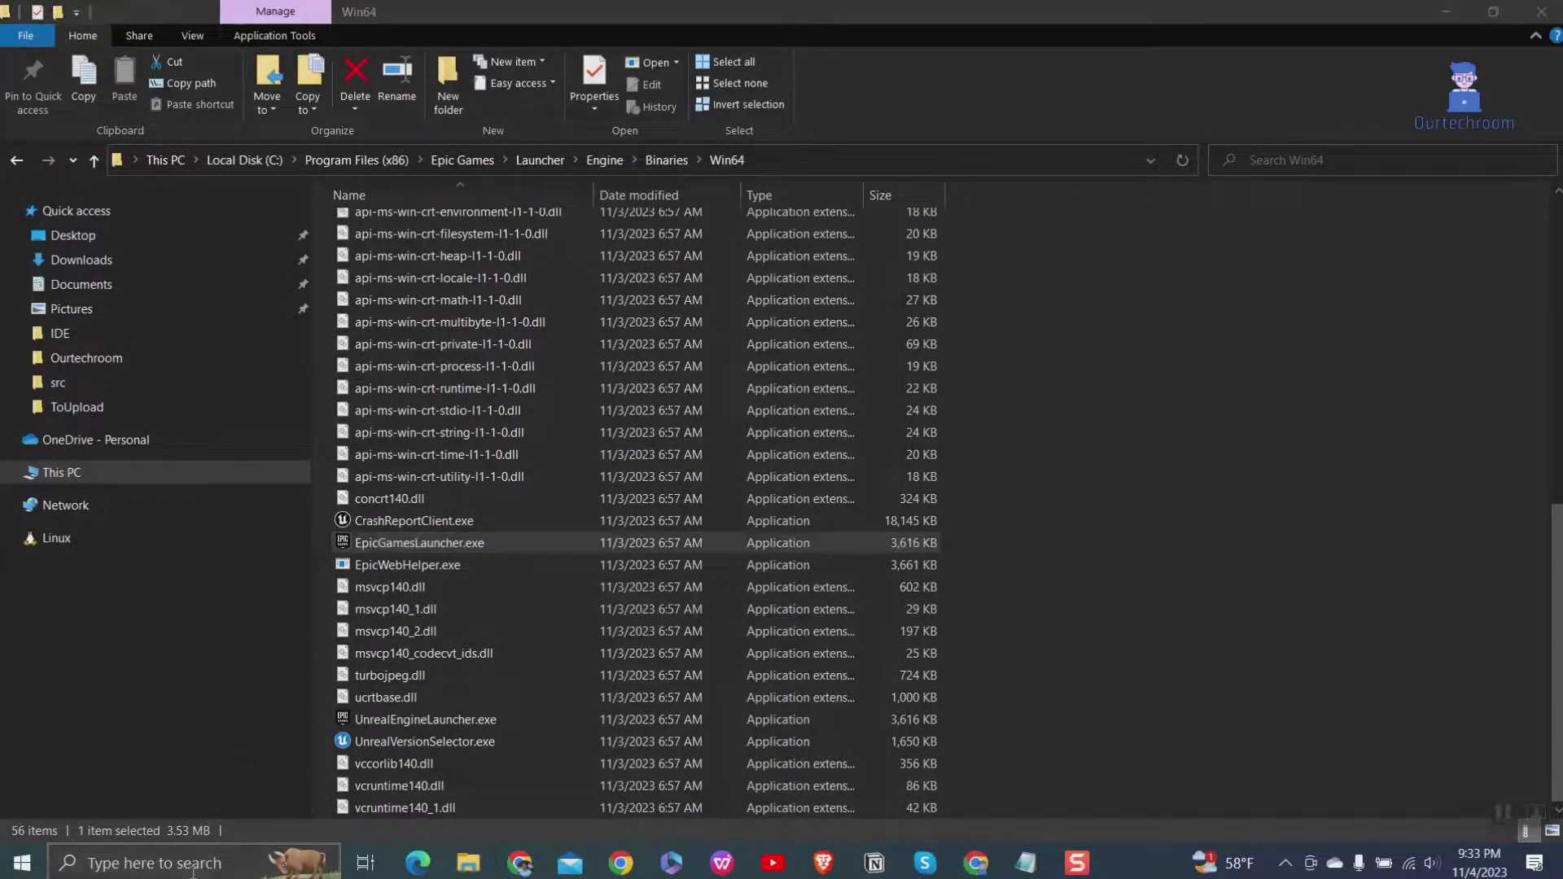
type("epic")
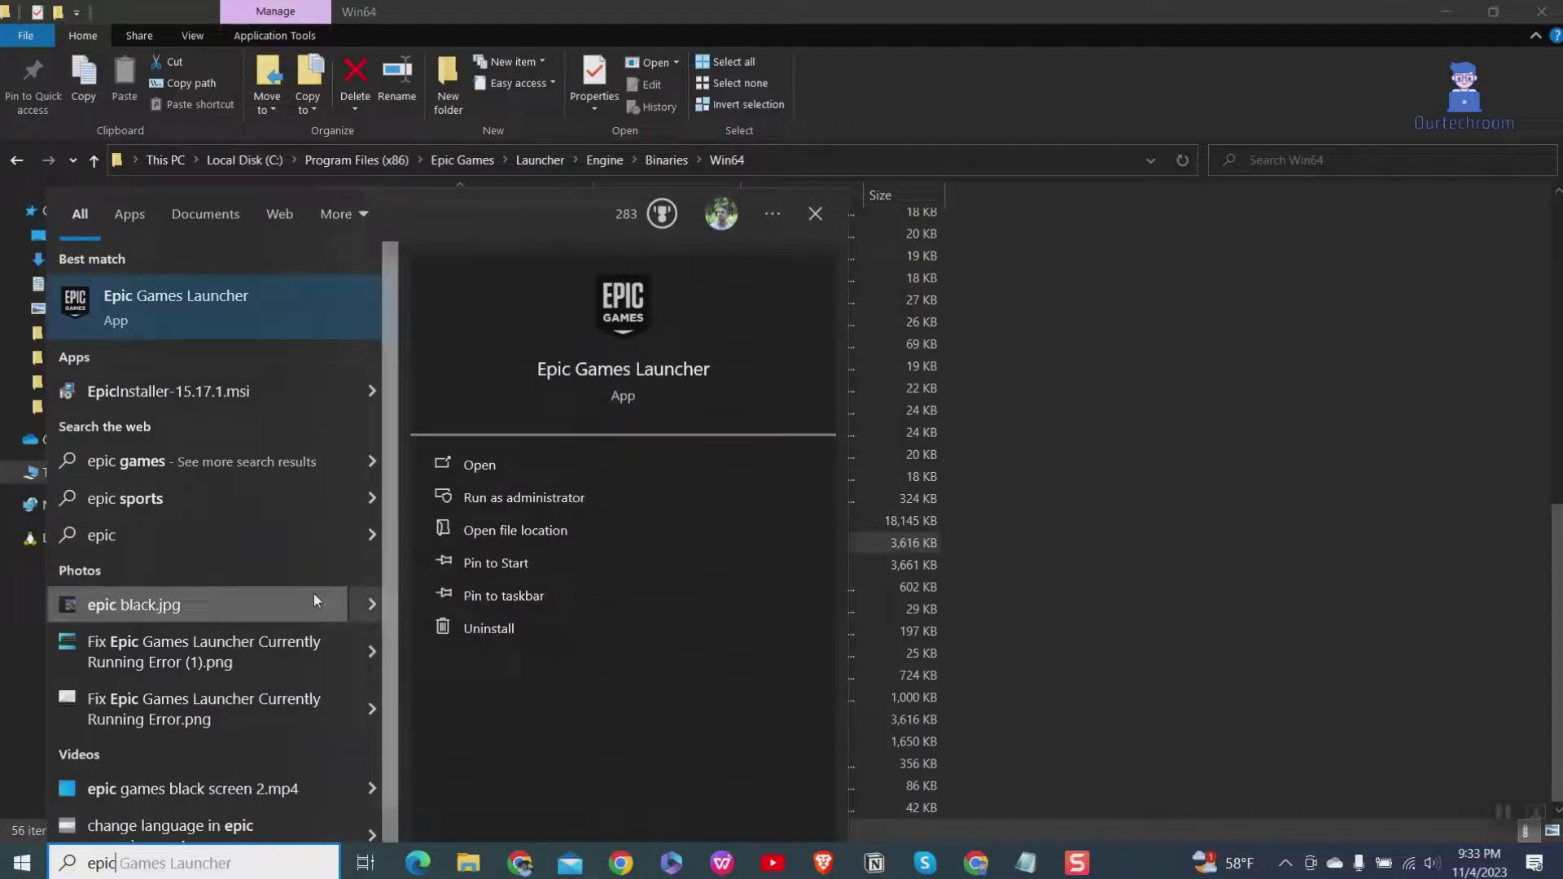
left_click(346, 301)
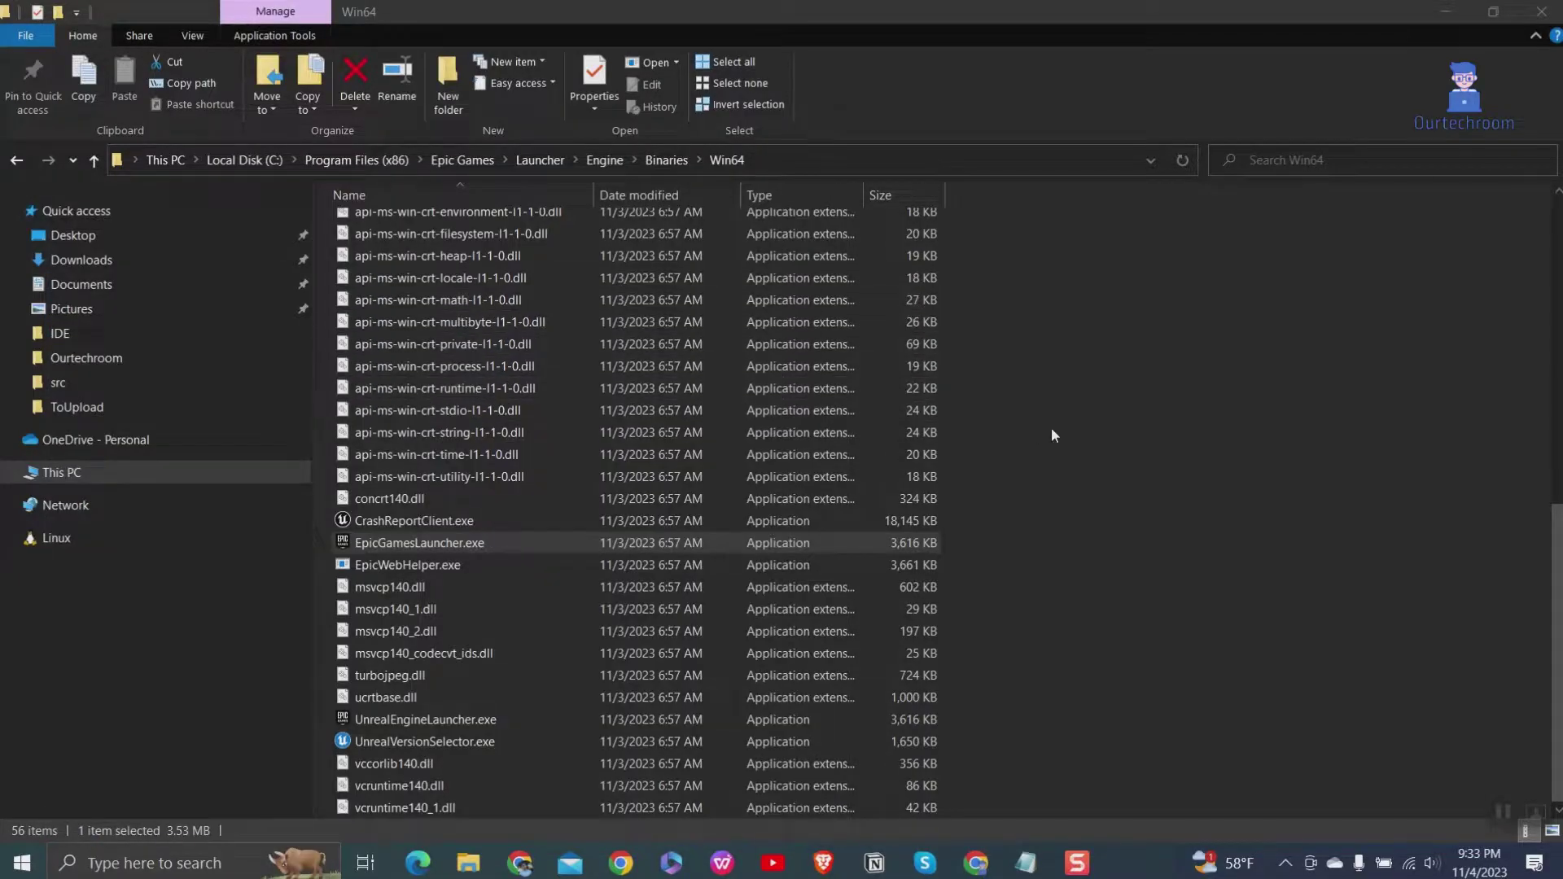